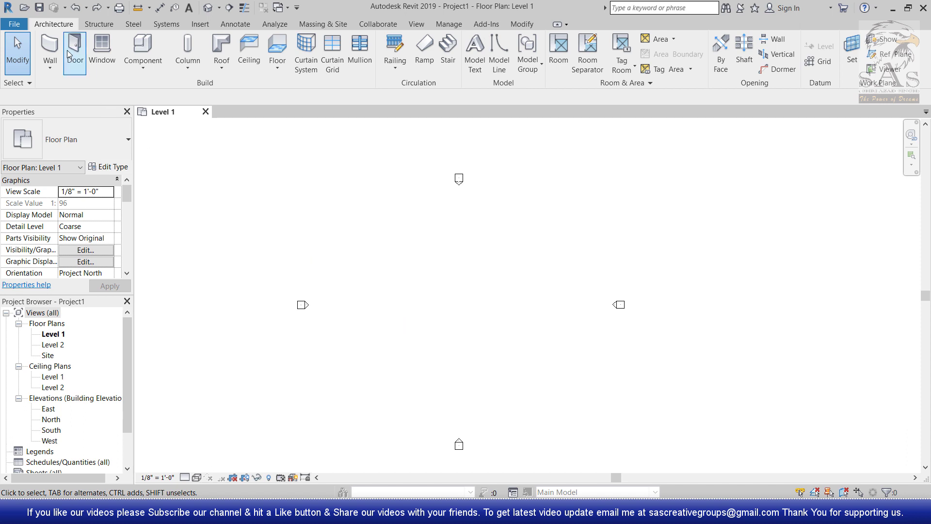
Start the Wall tool with Basic Wall Generic - 6" on the Level 1 plan.
left_click(50, 49)
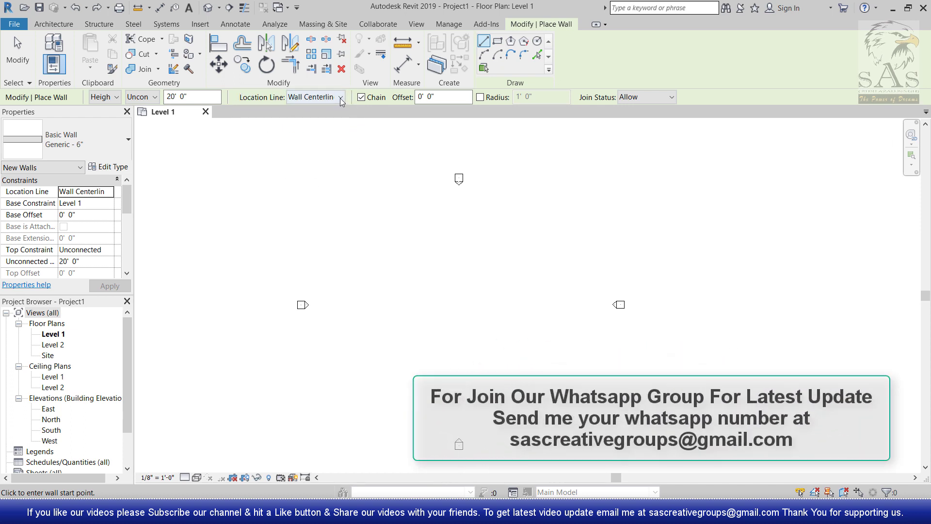
left_click(341, 97)
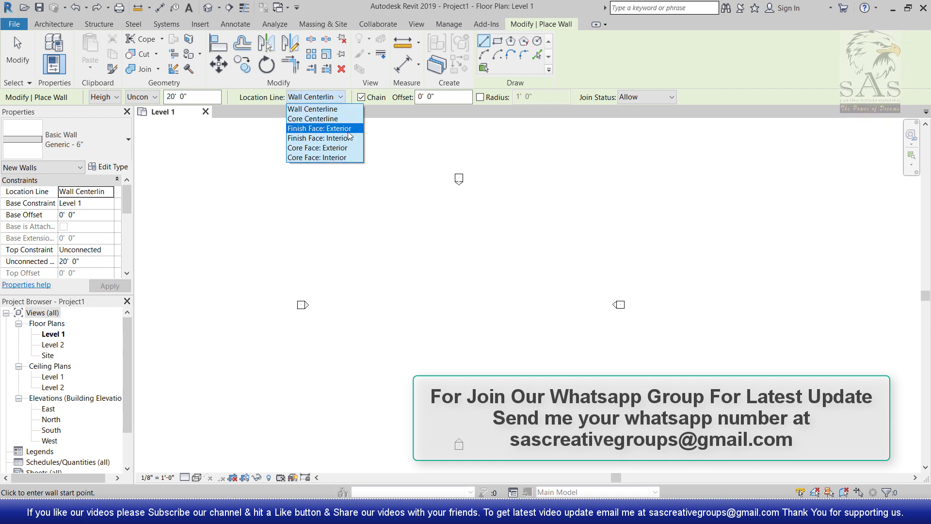
left_click(250, 96)
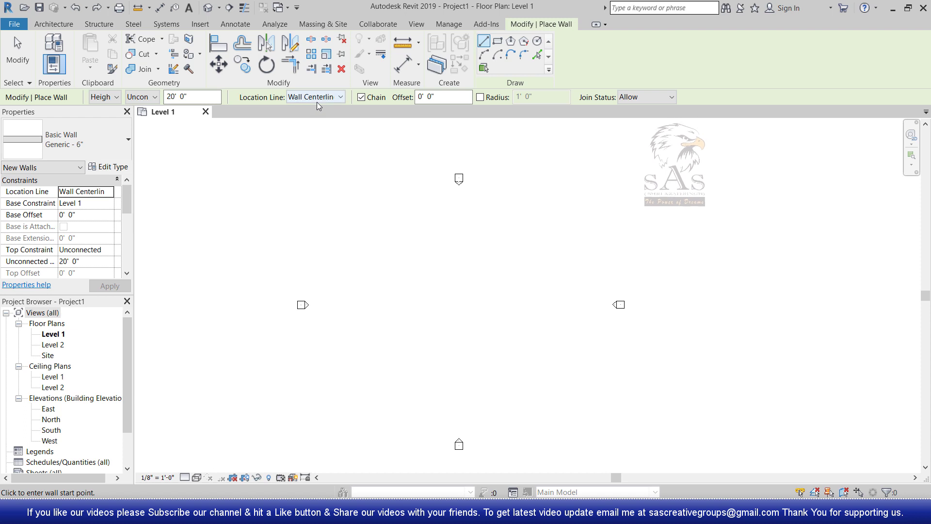
scroll(435, 293, "up", 1)
Draw one 6'-0" horizontal Generic - 6" wall using the Wall Centerline location line.
scroll(435, 293, "up", 1)
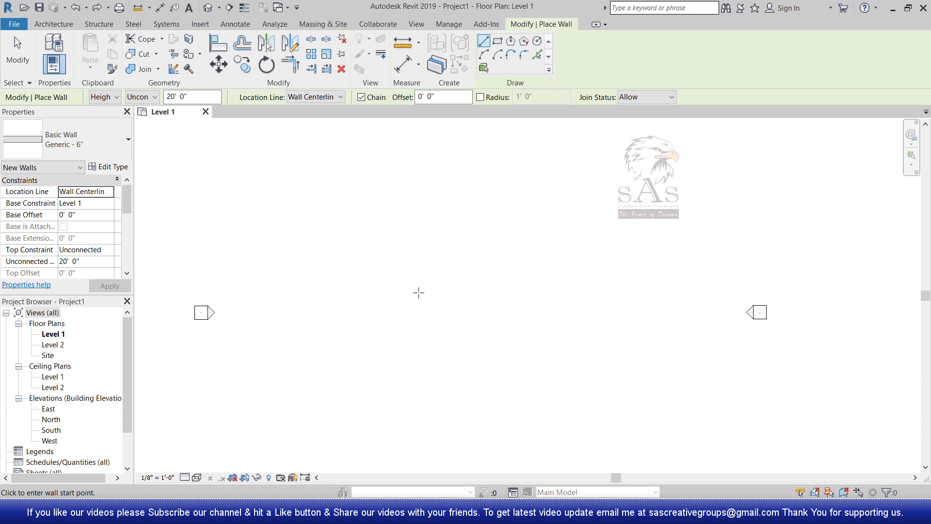
left_click(301, 291)
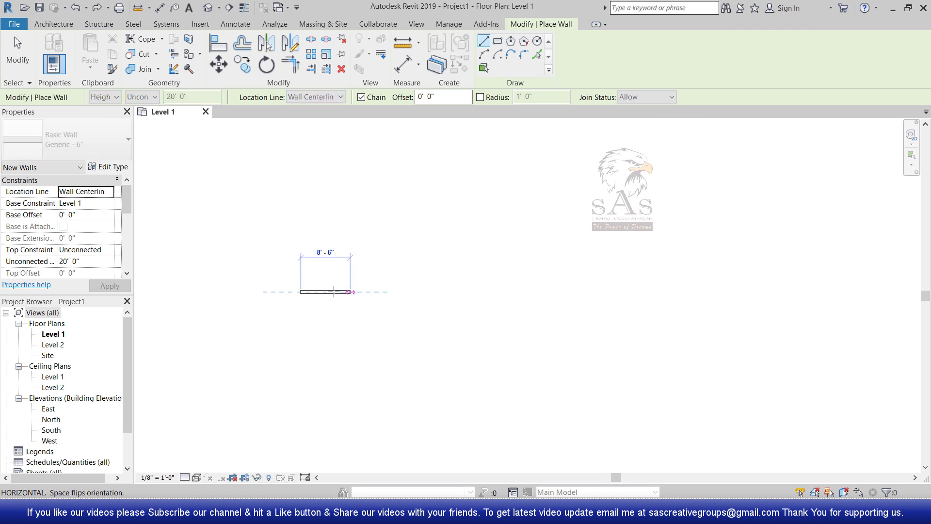
scroll(334, 291, "up", 1)
scroll(320, 291, "up", 1)
scroll(335, 291, "up", 2)
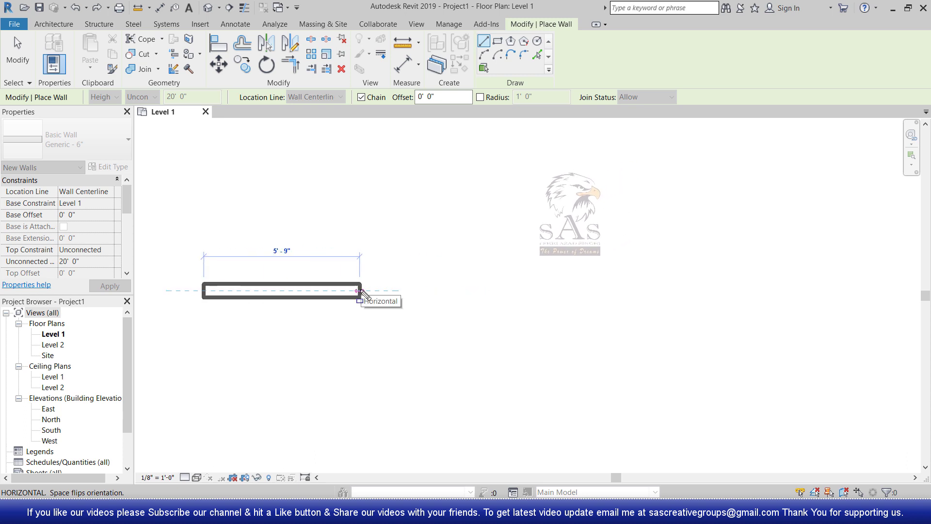
left_click_drag(156, 282, 382, 298)
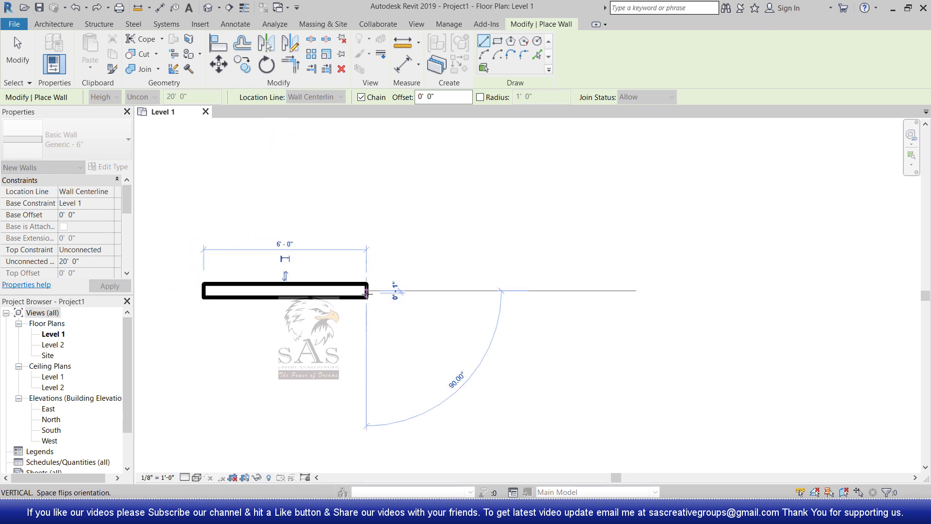
left_click(366, 291)
key("Escape")
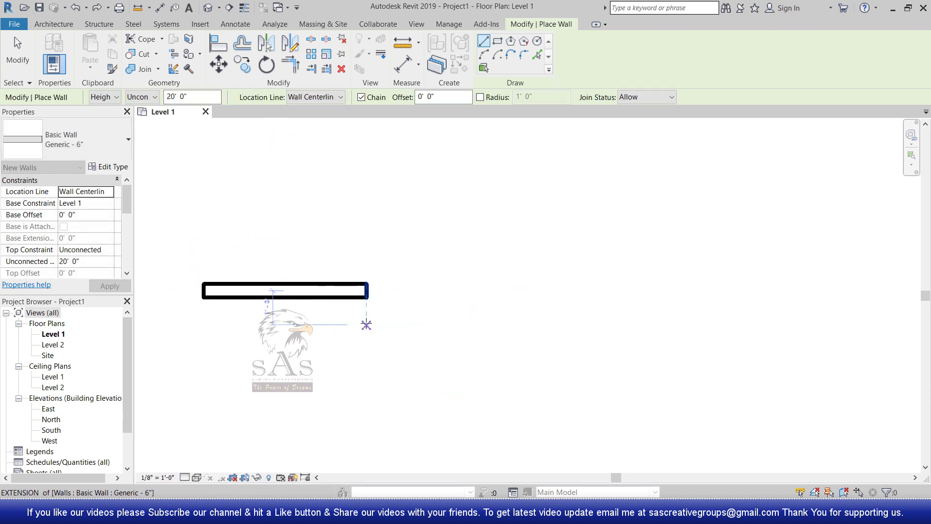
left_click(306, 98)
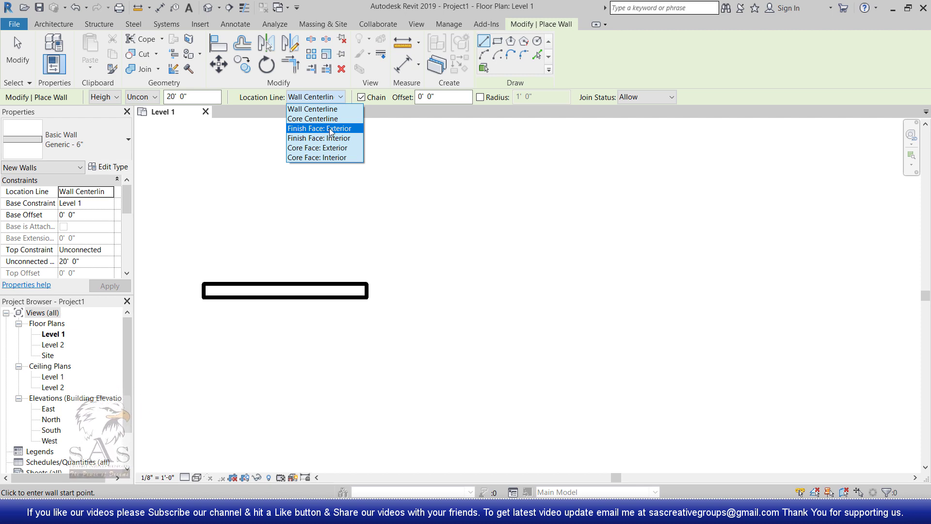
Draw a second horizontal wall to the lower right with Finish Face: Exterior location line.
left_click(330, 129)
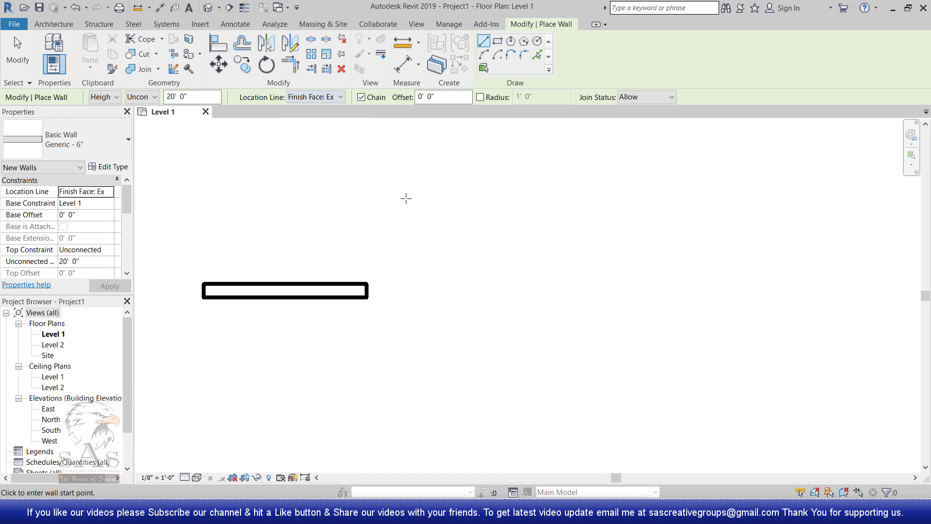
left_click(386, 354)
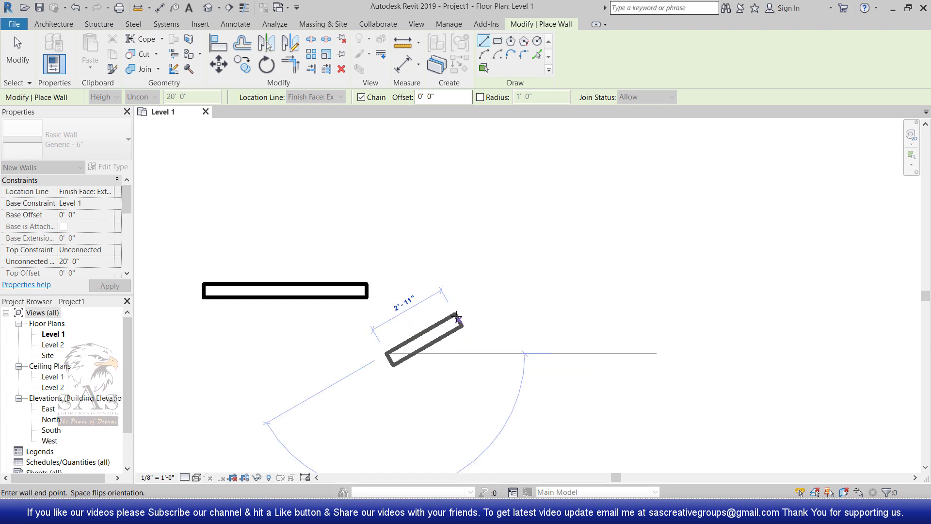
left_click(520, 353)
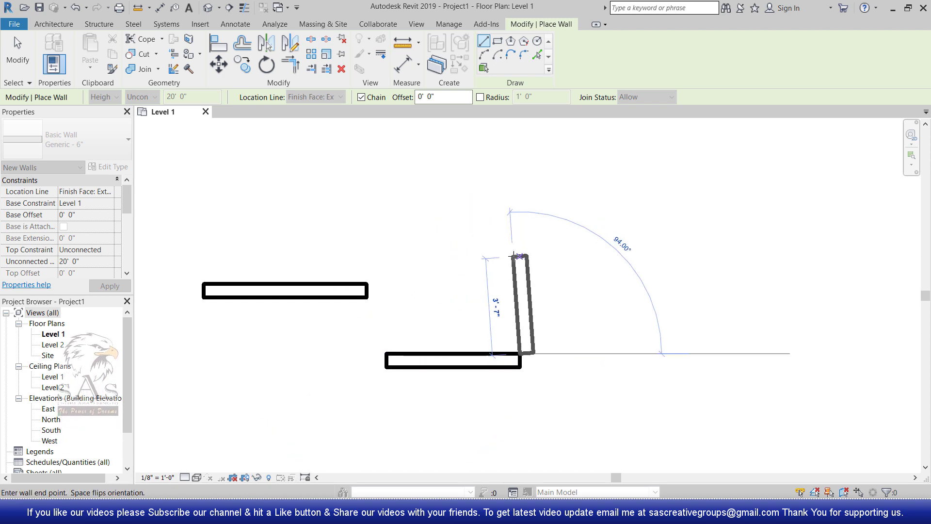
key("Escape")
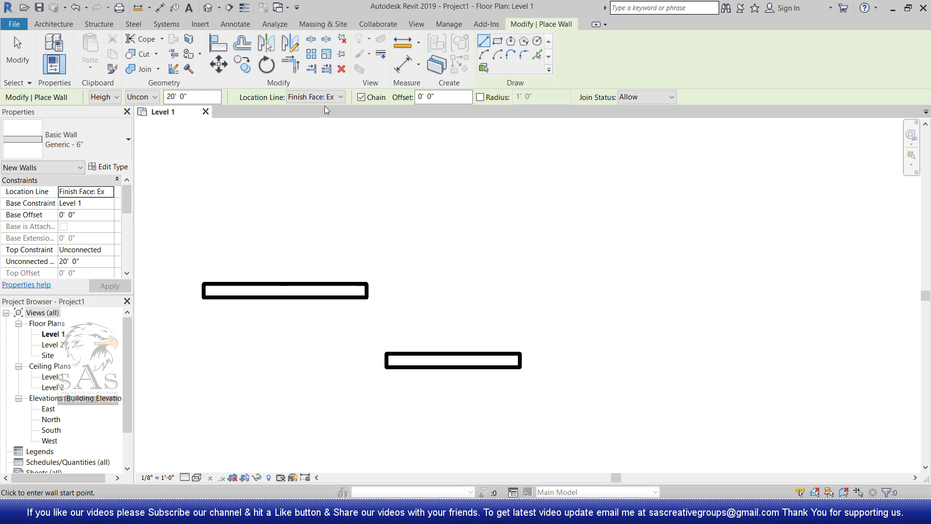
Draw a 6'-6" horizontal wall above the others using Finish Face: Interior location line.
left_click(320, 97)
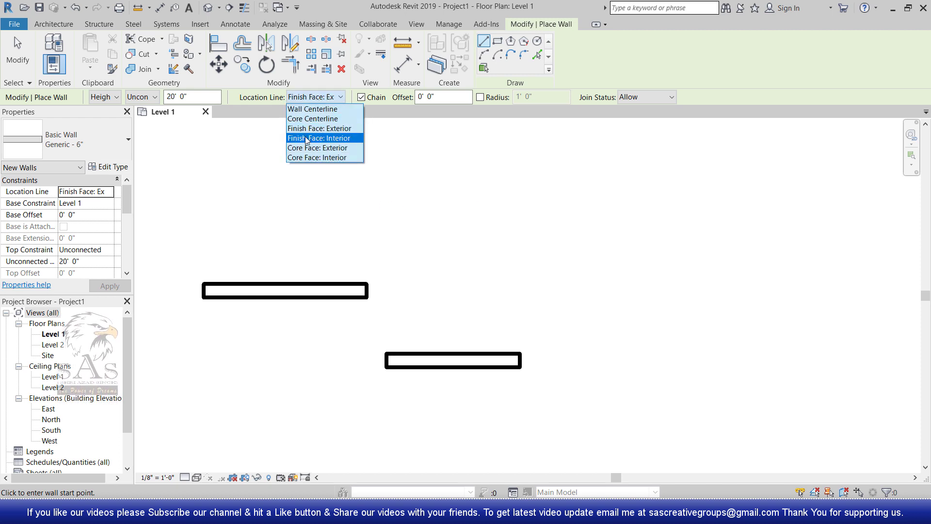
left_click(338, 139)
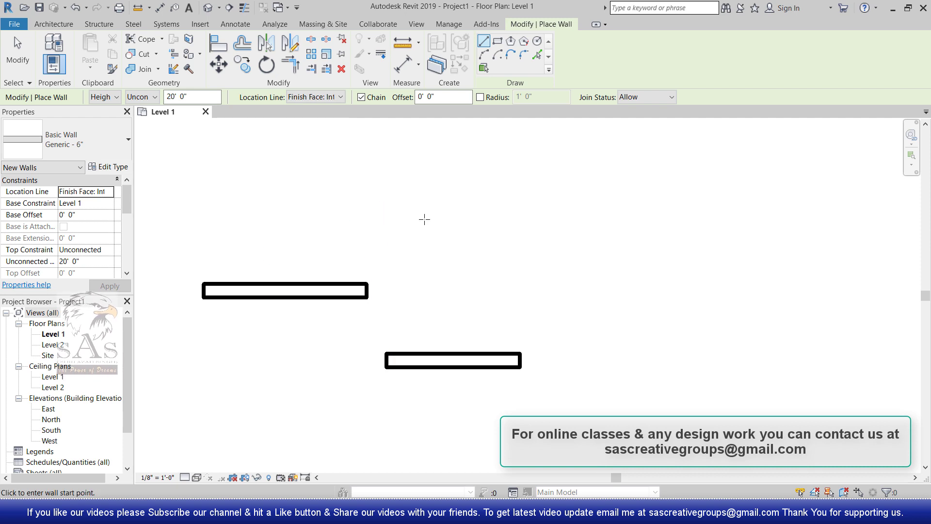
left_click(387, 214)
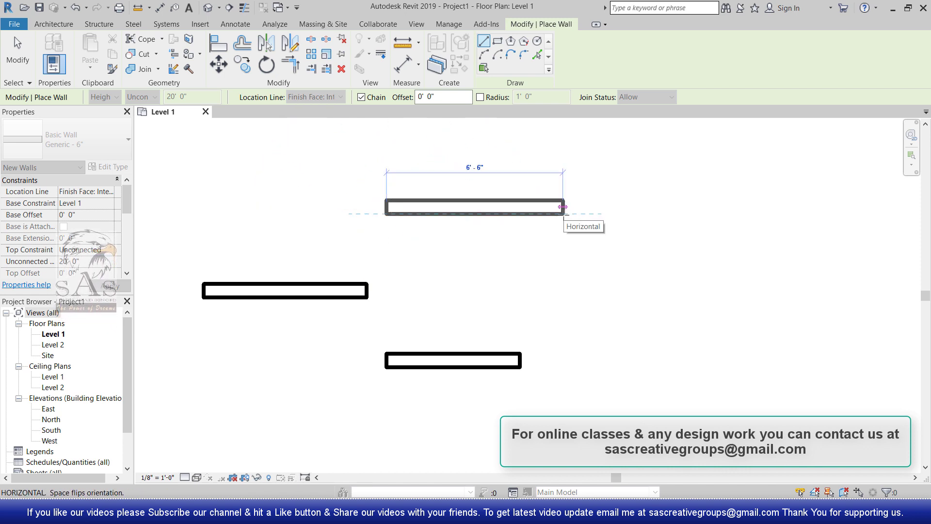
left_click(563, 207)
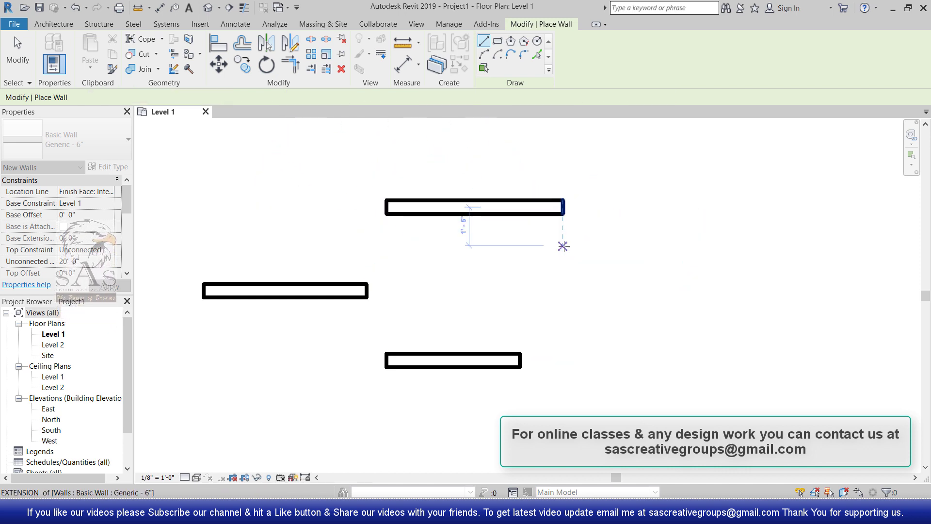
key("Escape")
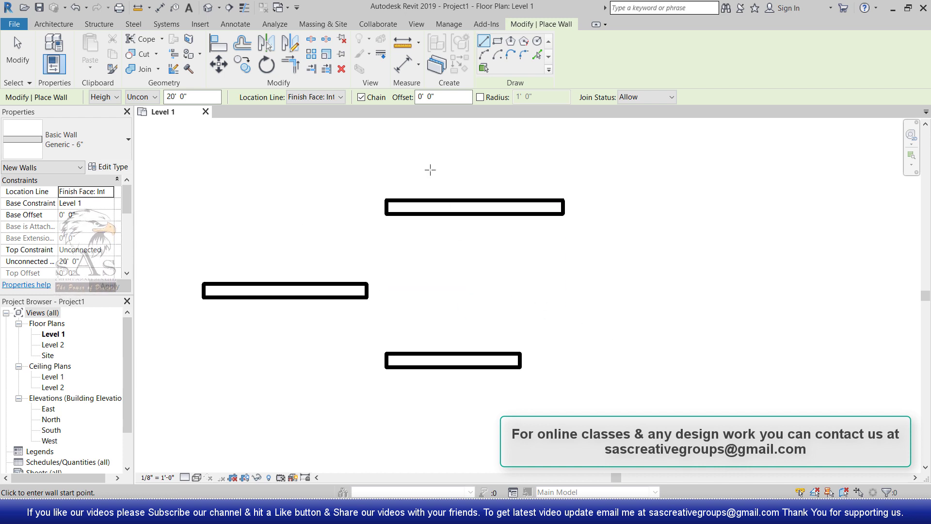
Draw a roughly 5'-10" bottom-left wall with Core Centerline as the location line.
left_click(340, 97)
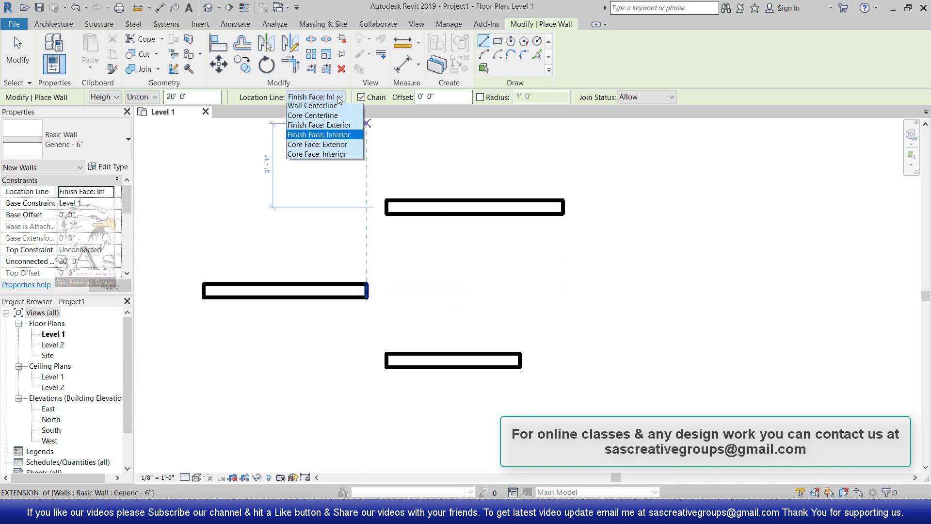
left_click(323, 120)
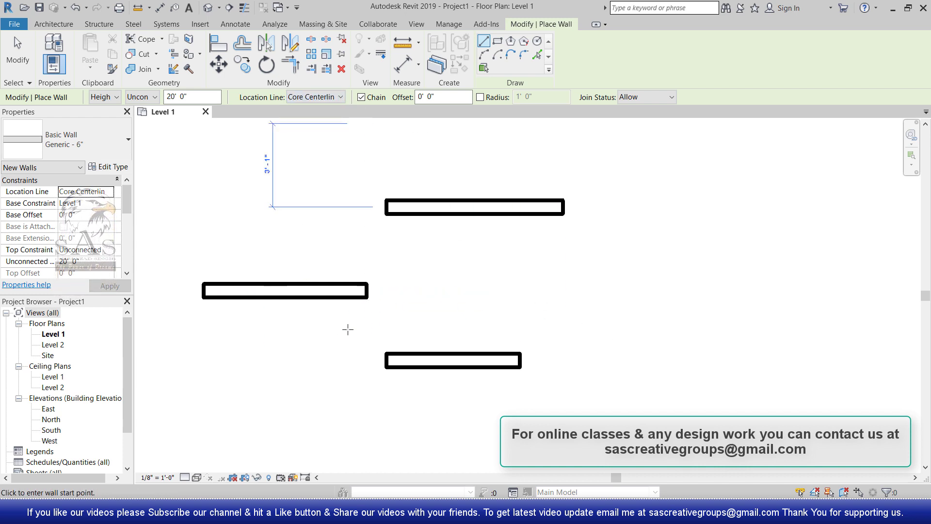
left_click(227, 420)
left_click(387, 420)
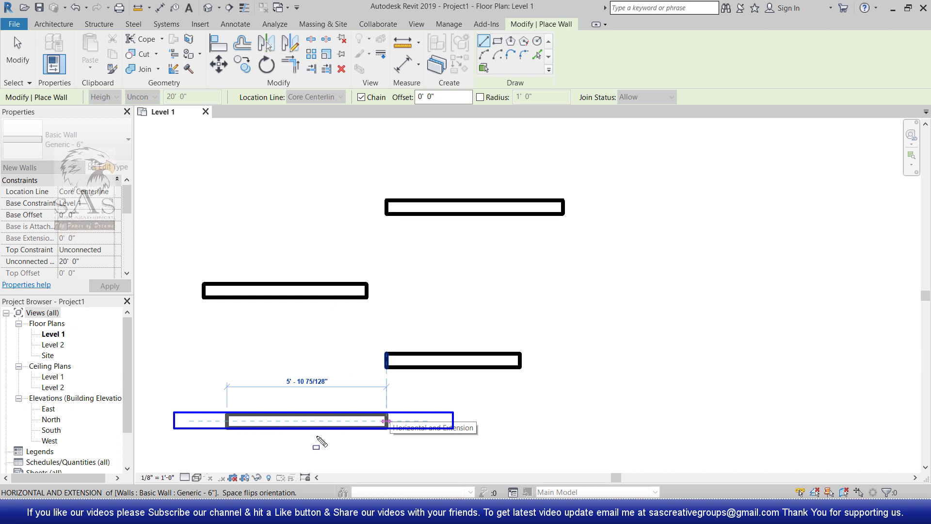
key("Escape")
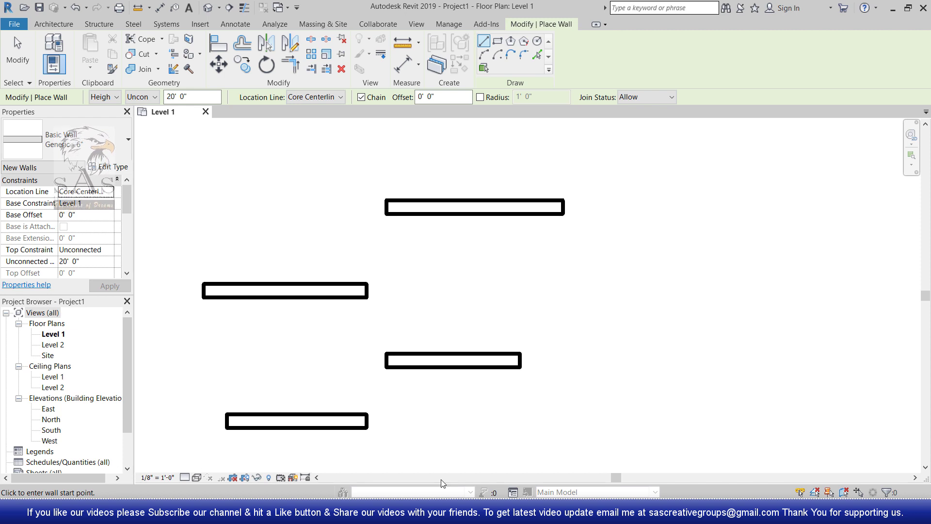
Switch to Exterior - Brick on CMU, draw a 10'-1" wall on the right, then exit.
left_click(106, 135)
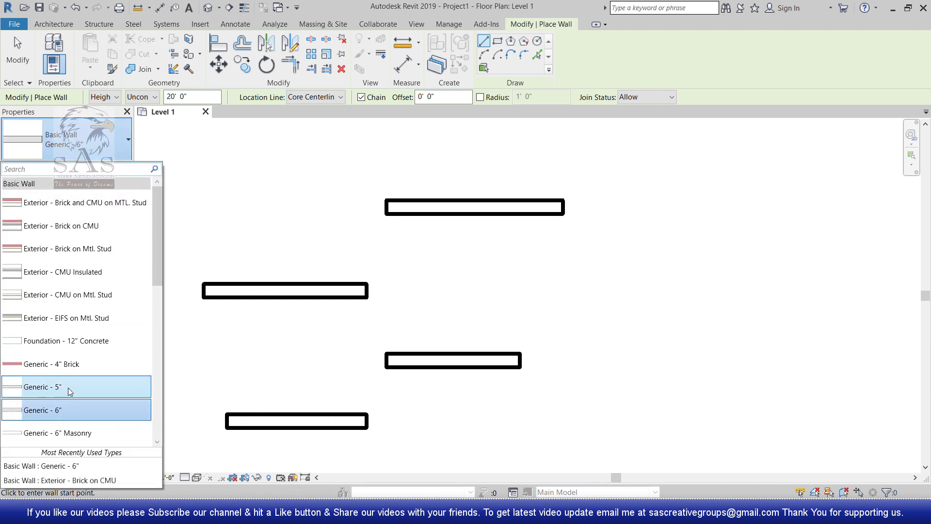
left_click(101, 226)
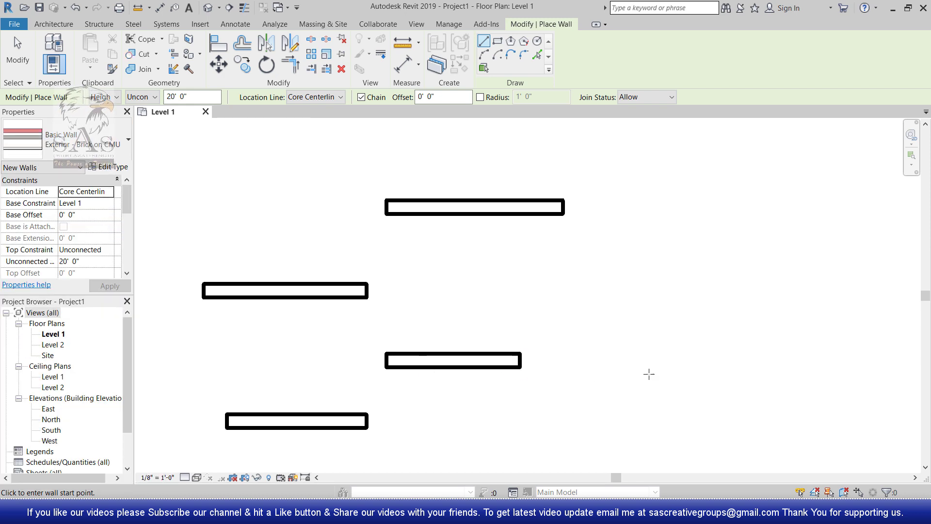
middle_click_drag(649, 373, 534, 385)
left_click(448, 326)
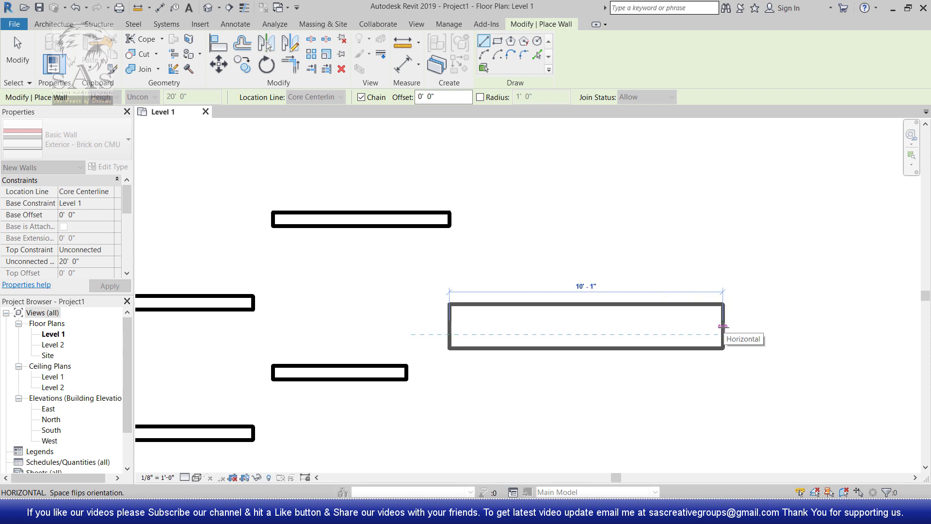
left_click(723, 326)
key("Escape")
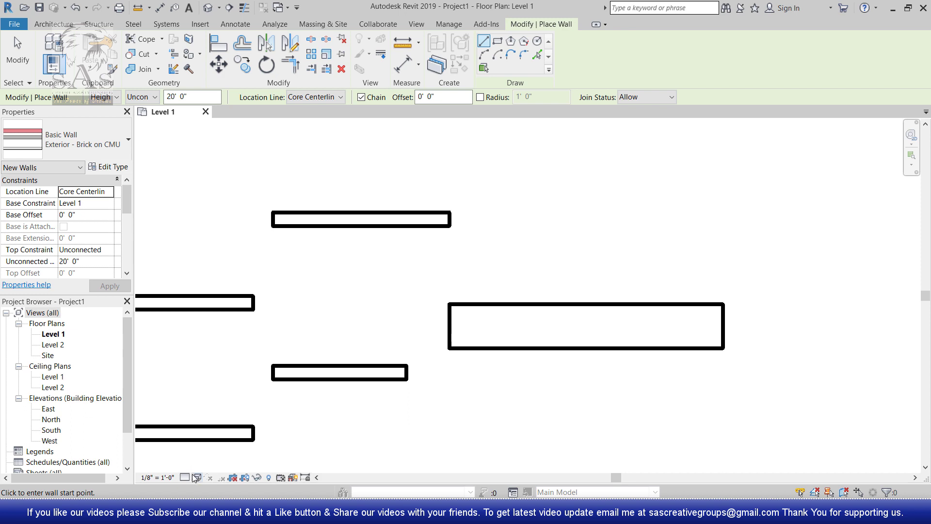
key("Escape")
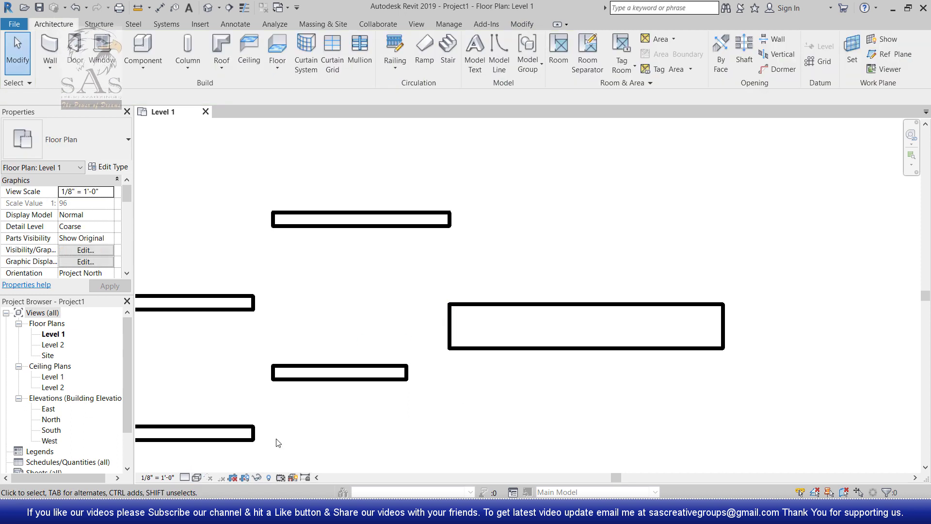
Set the view's Detail Level to Fine and Visual Style to Realistic.
left_click(185, 478)
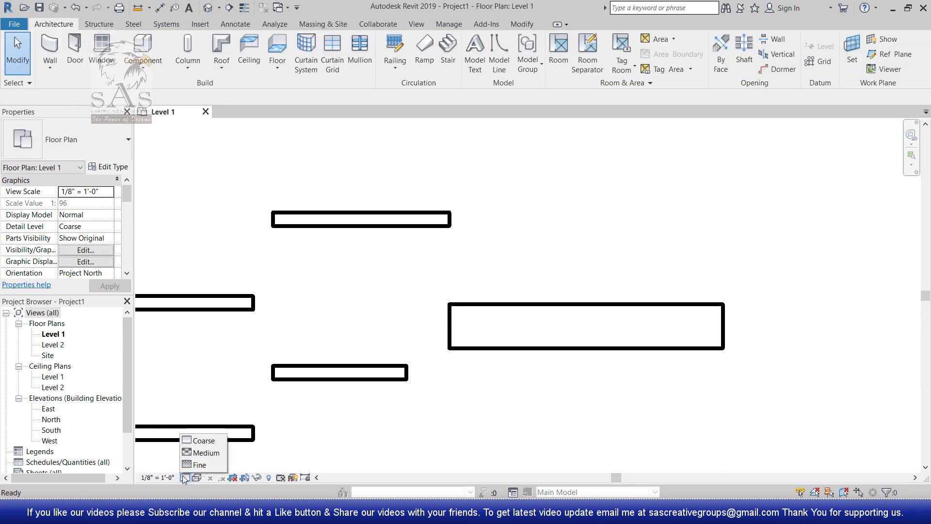
left_click(209, 465)
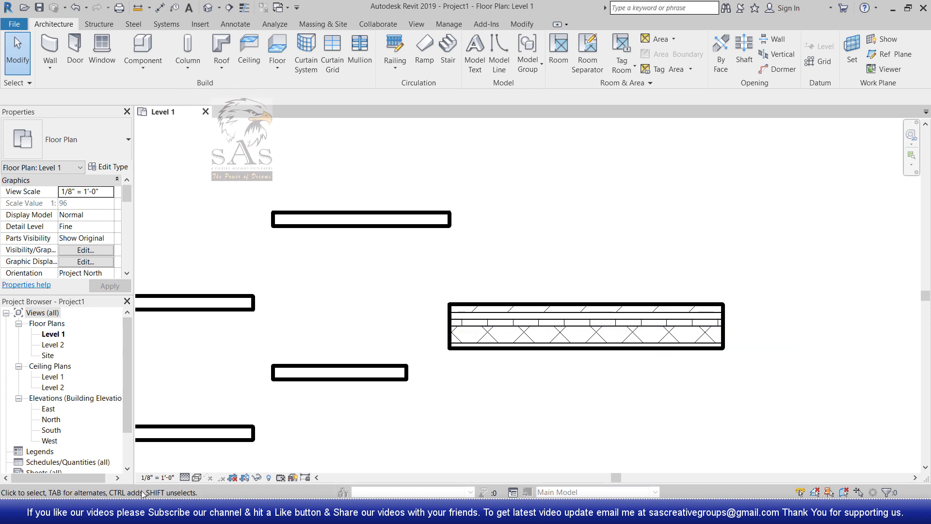
left_click(195, 478)
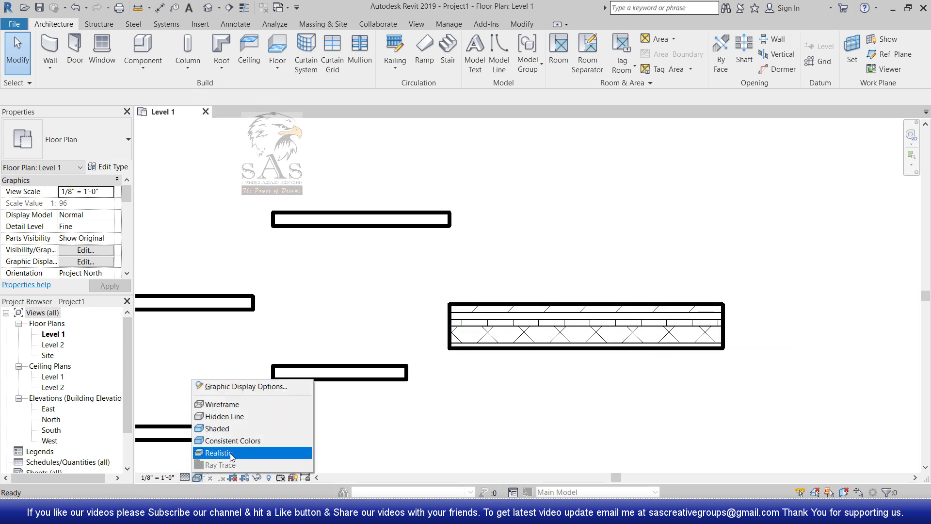
left_click(231, 453)
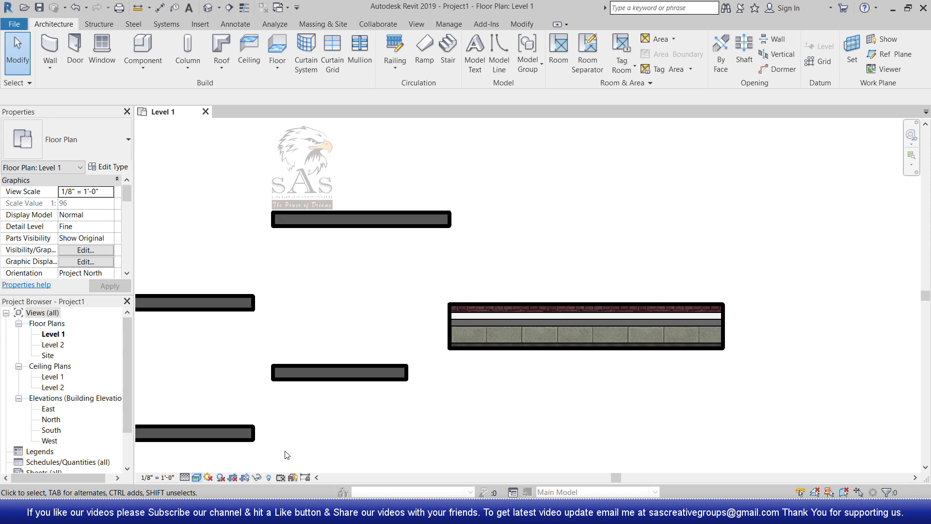
scroll(746, 306, "up", 2)
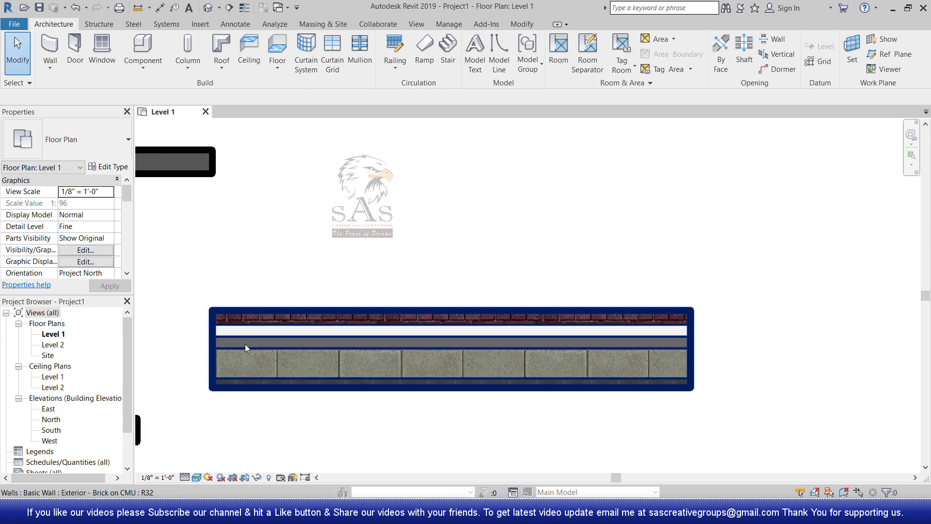
Turn off Show Edges in Graphic Display Options, then window-select the lower wall.
left_click(196, 477)
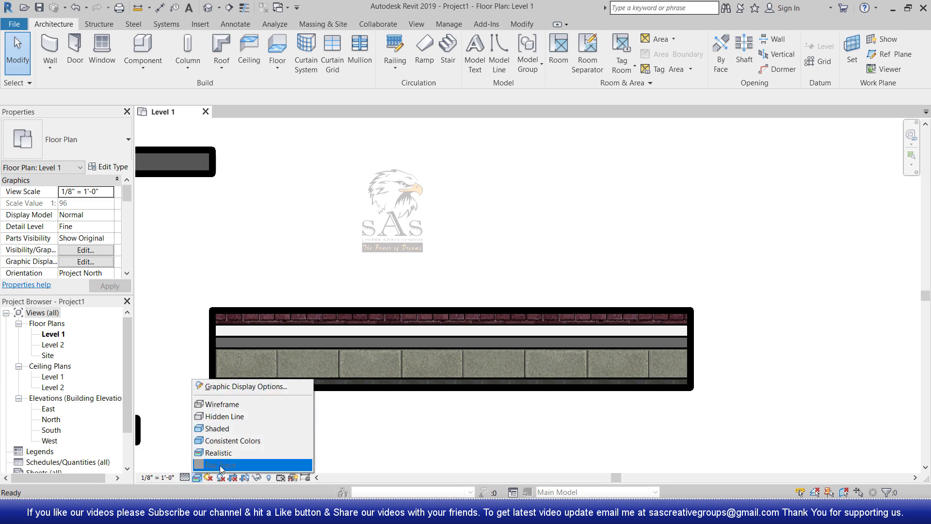
left_click(256, 387)
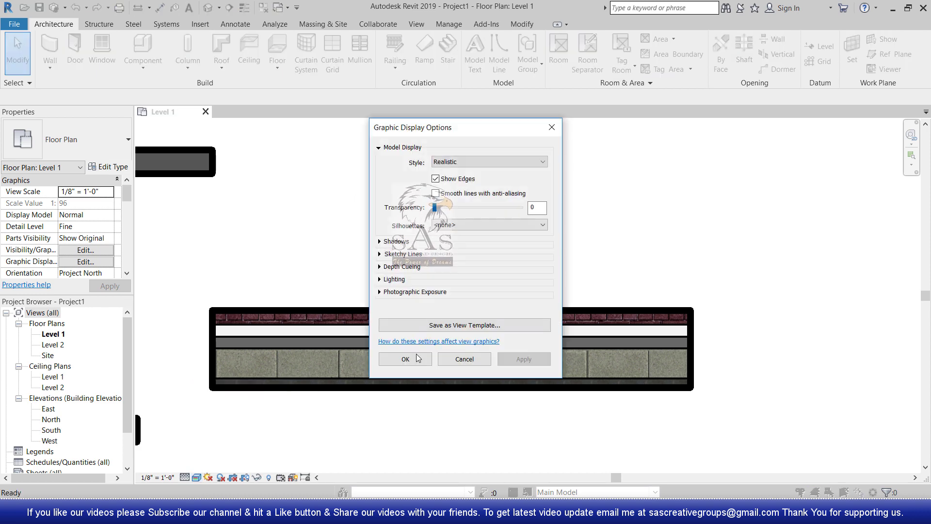
left_click(435, 179)
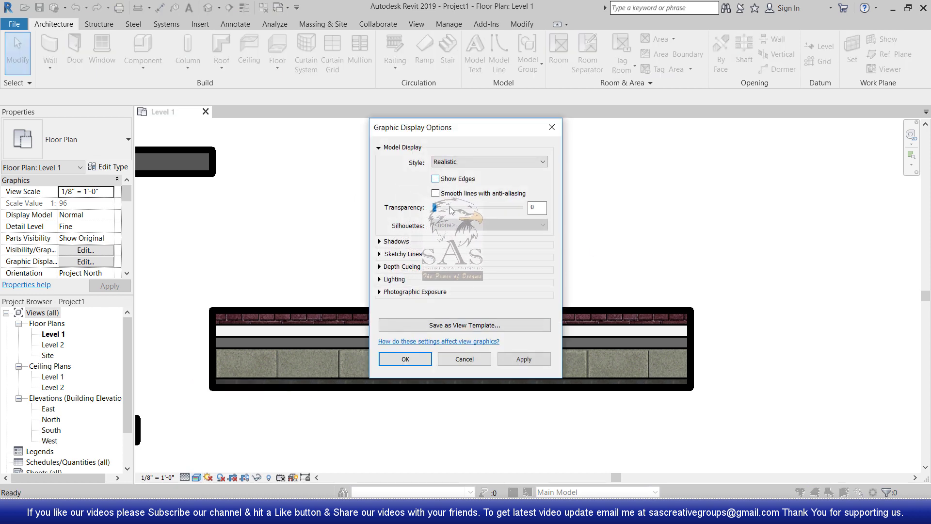
left_click(524, 359)
left_click(453, 361)
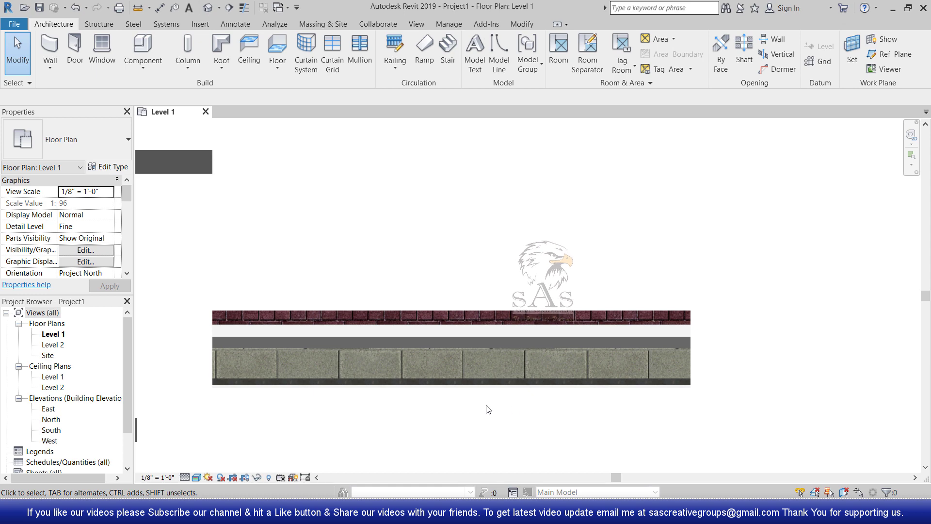
middle_click_drag(562, 402, 611, 359)
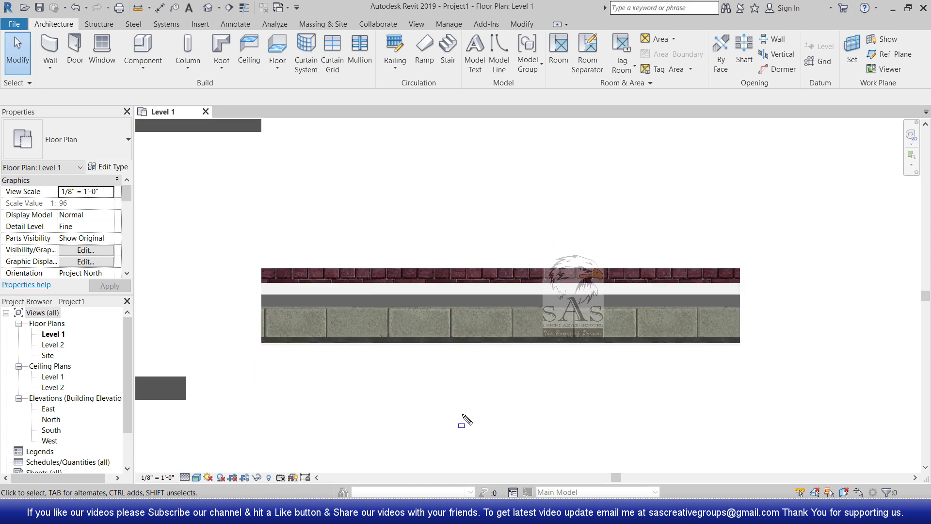
left_click_drag(253, 306, 743, 337)
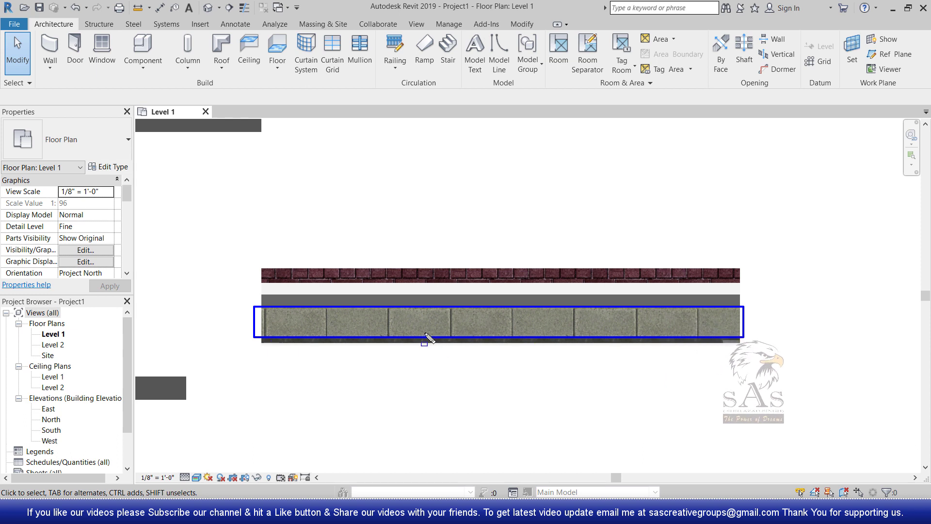
Draw a new horizontal Exterior - Brick on CMU wall to the lower right of the existing one.
left_click(50, 49)
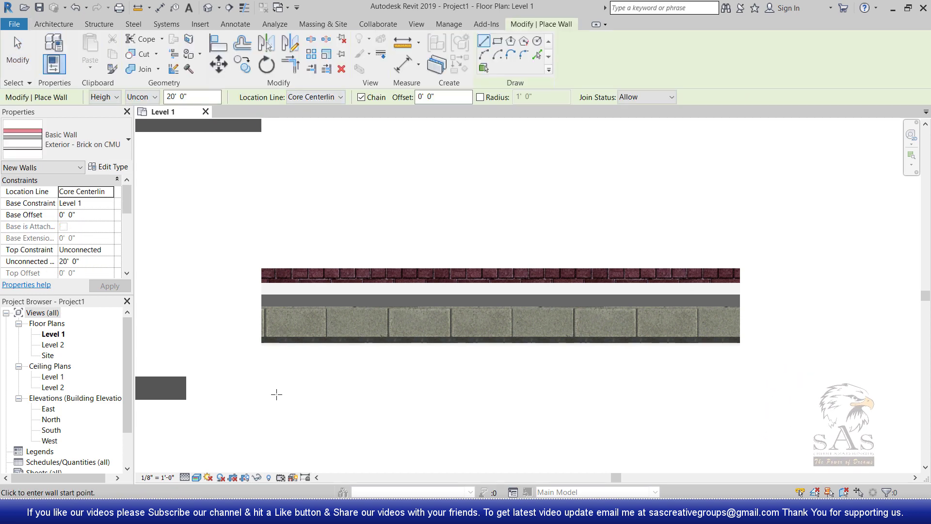
middle_click_drag(712, 372, 553, 342)
left_click(601, 384)
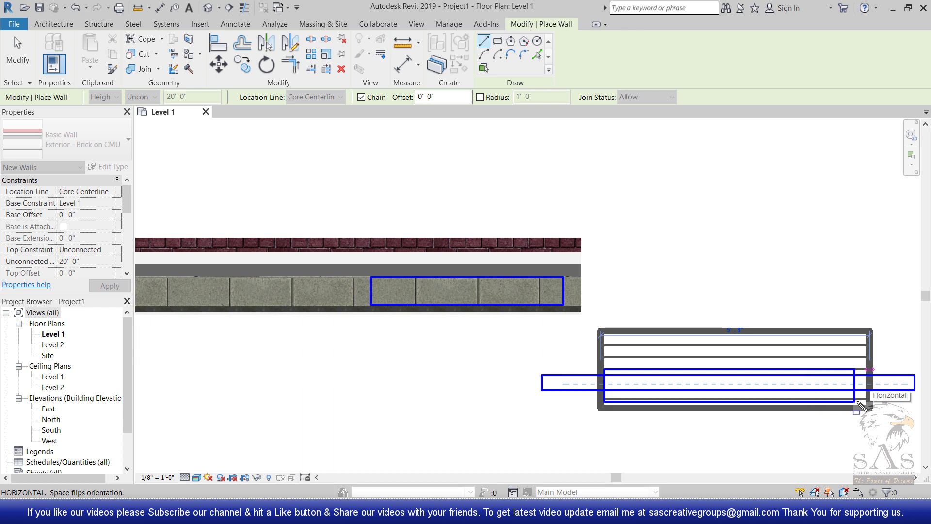
left_click(863, 385)
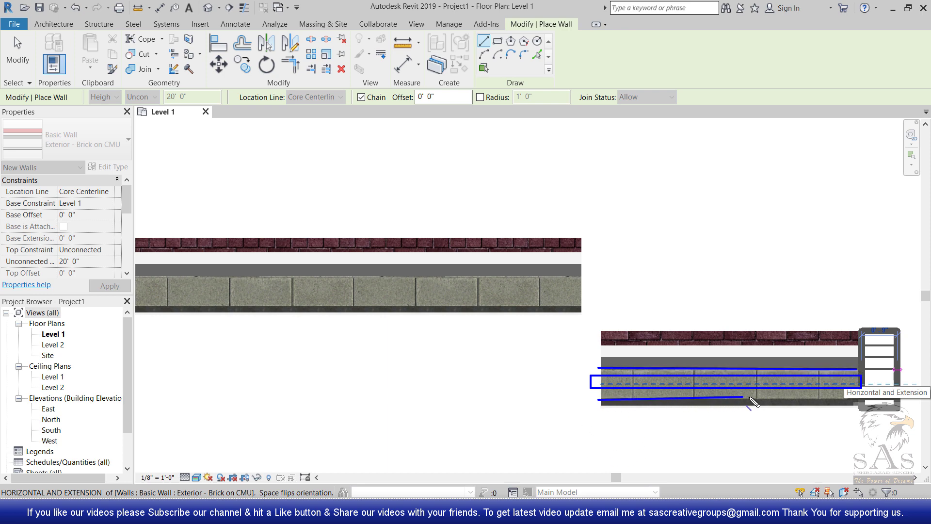
left_click(848, 401)
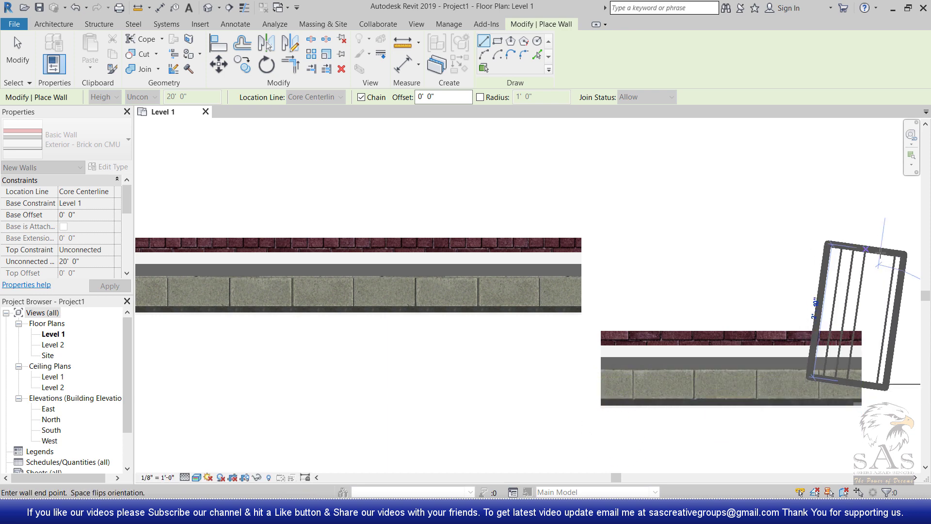
key("Escape")
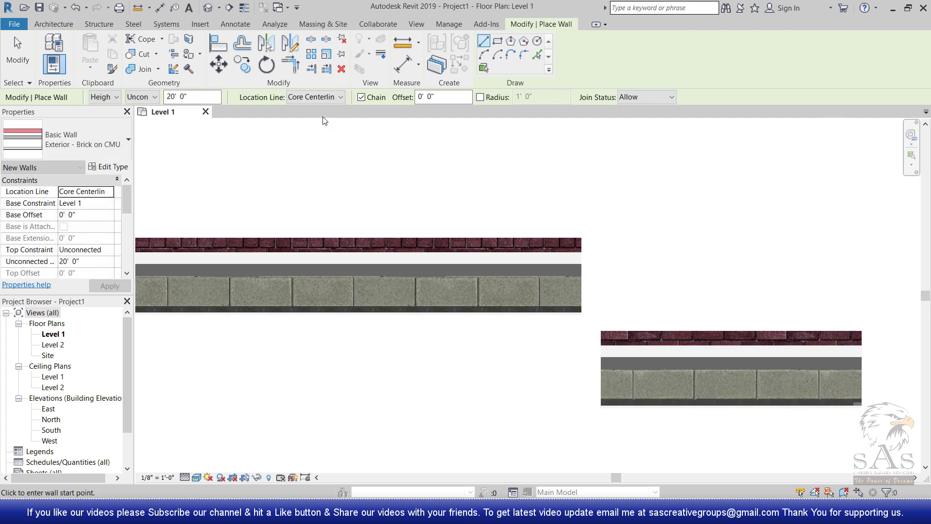
Draw a horizontal brick-on-CMU wall with Core Face: Exterior as the location line.
left_click(334, 97)
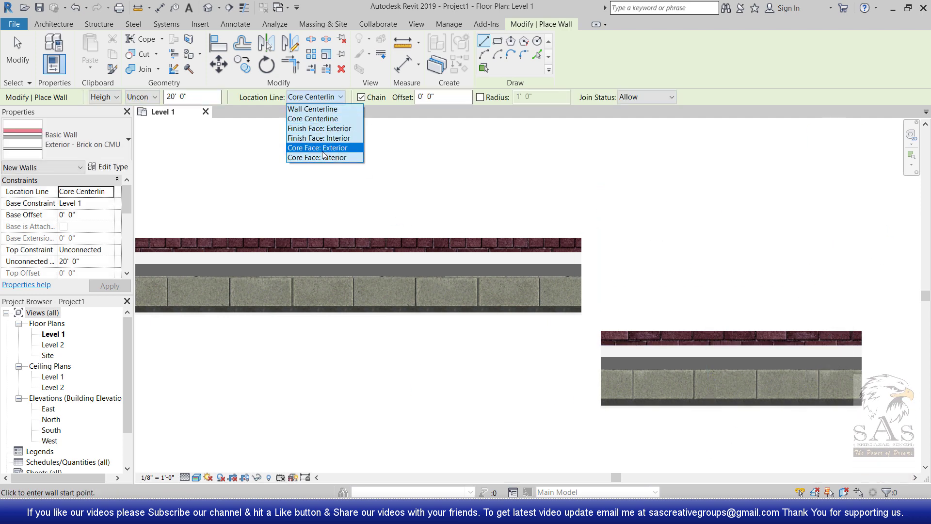
left_click(341, 150)
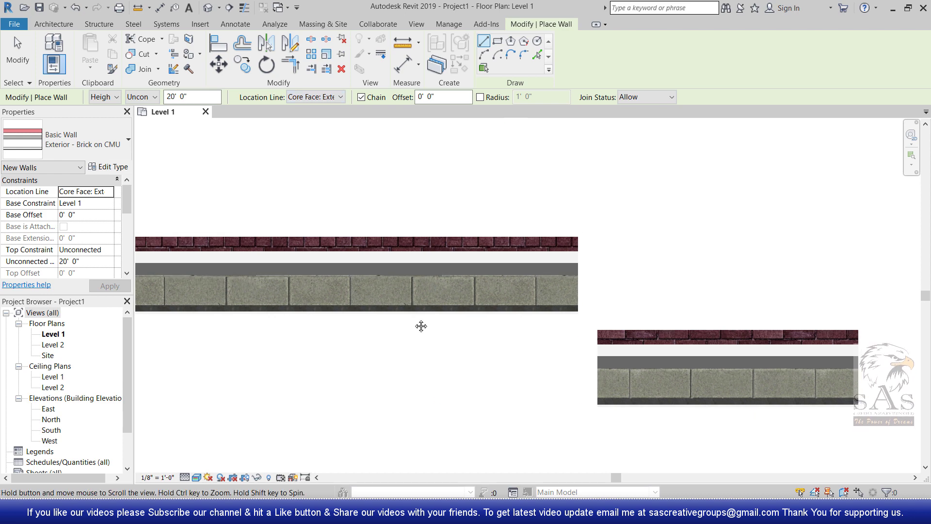
middle_click_drag(422, 325, 326, 293)
left_click(584, 419)
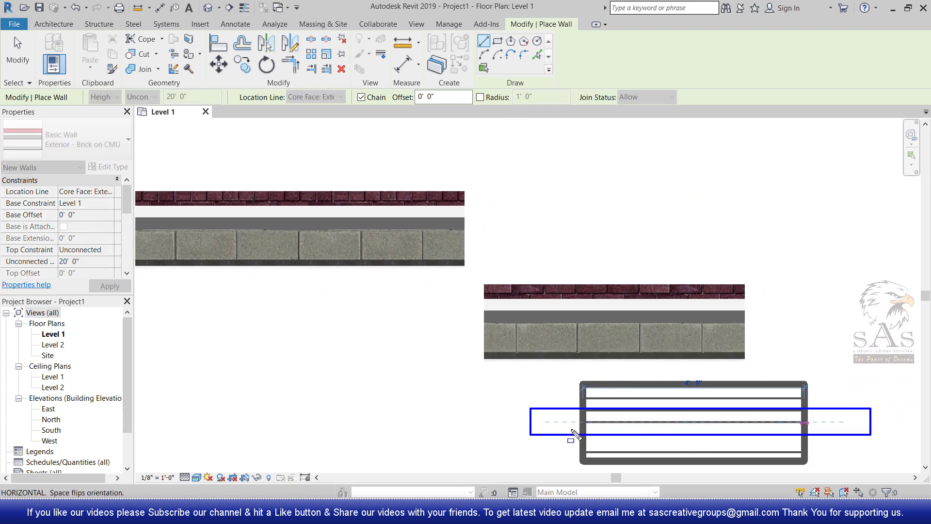
left_click(620, 421)
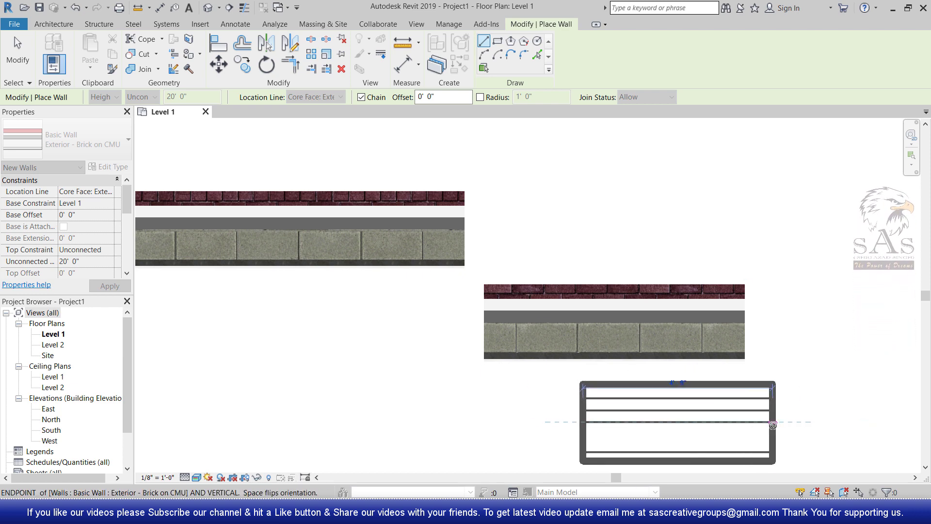
left_click(773, 425)
key("Escape")
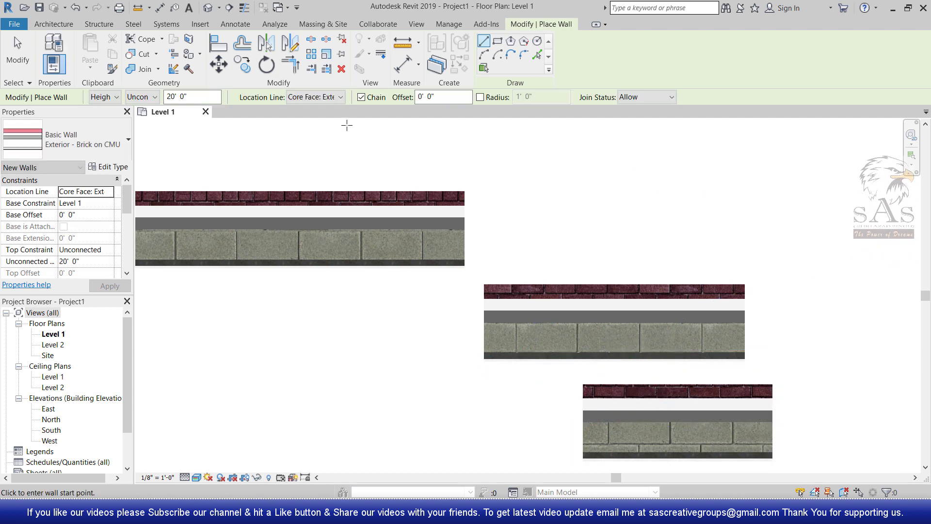
Draw another horizontal brick-on-CMU wall at the bottom left using Core Face: Interior.
left_click(303, 98)
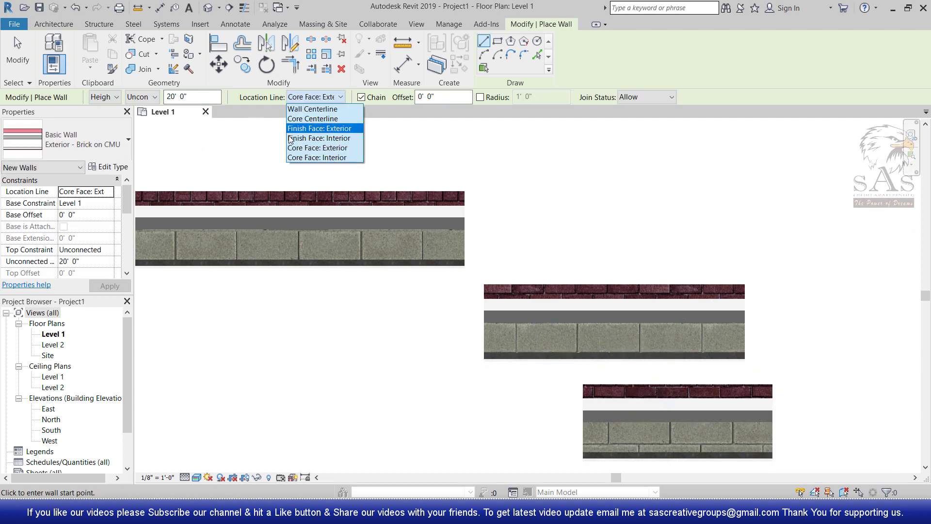
left_click(330, 158)
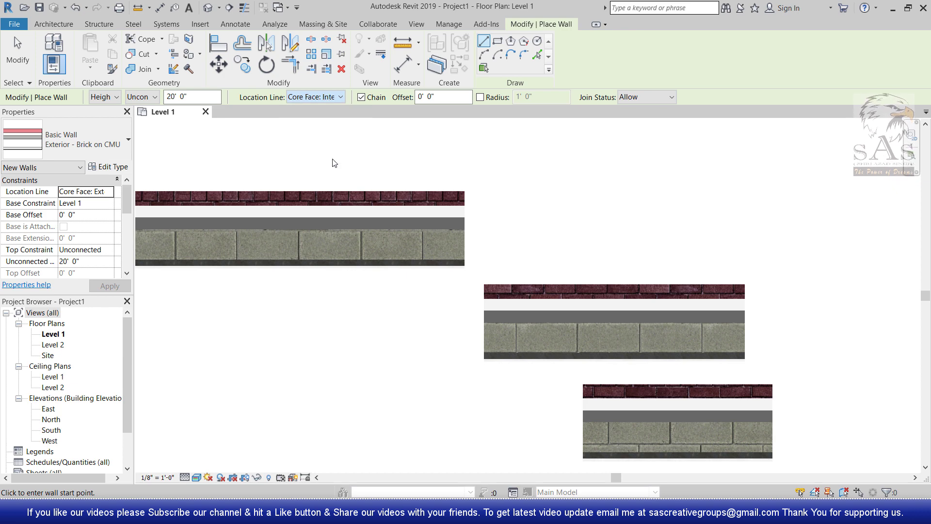
left_click(225, 436)
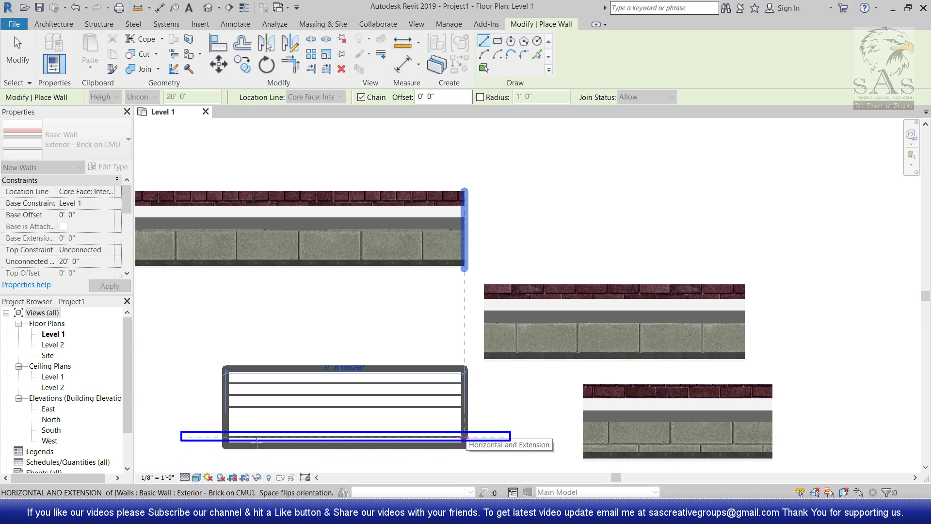
left_click(403, 436)
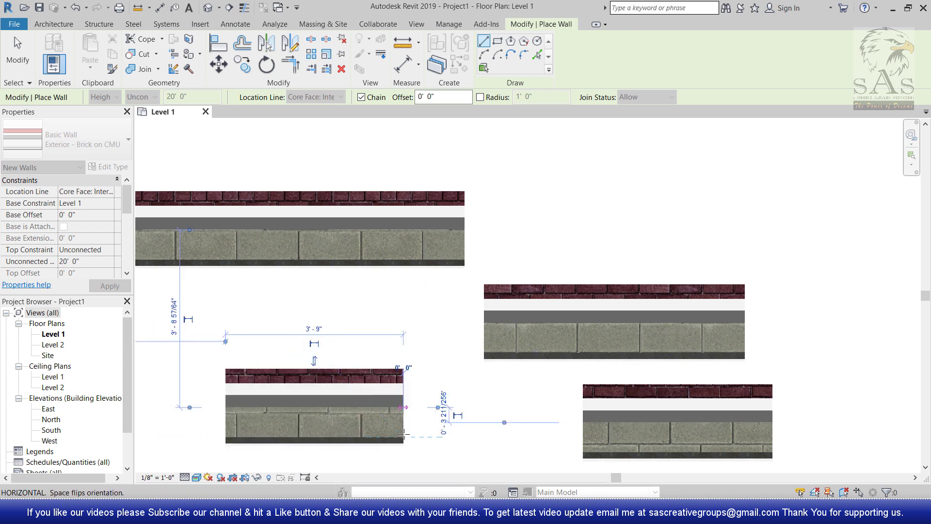
key("Escape")
Zoom and pan the Level 1 plan to reposition the view of the walls.
scroll(409, 377, "down", 1)
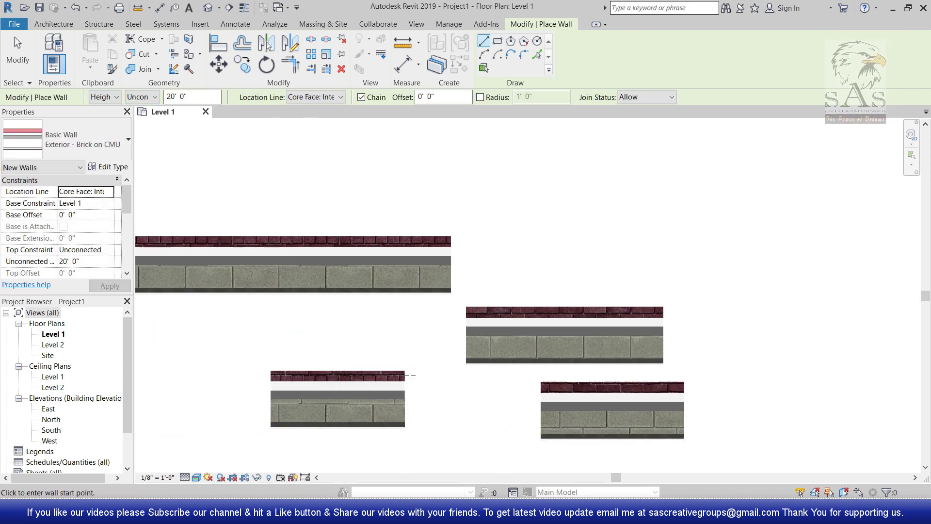
scroll(405, 372, "down", 2)
scroll(422, 370, "down", 2)
middle_click_drag(426, 370, 511, 354)
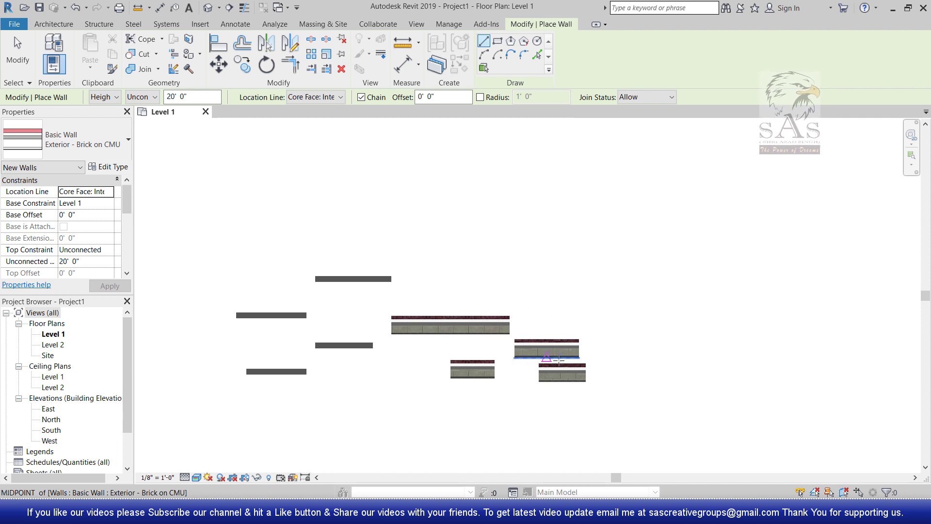
middle_click_drag(626, 313, 436, 328)
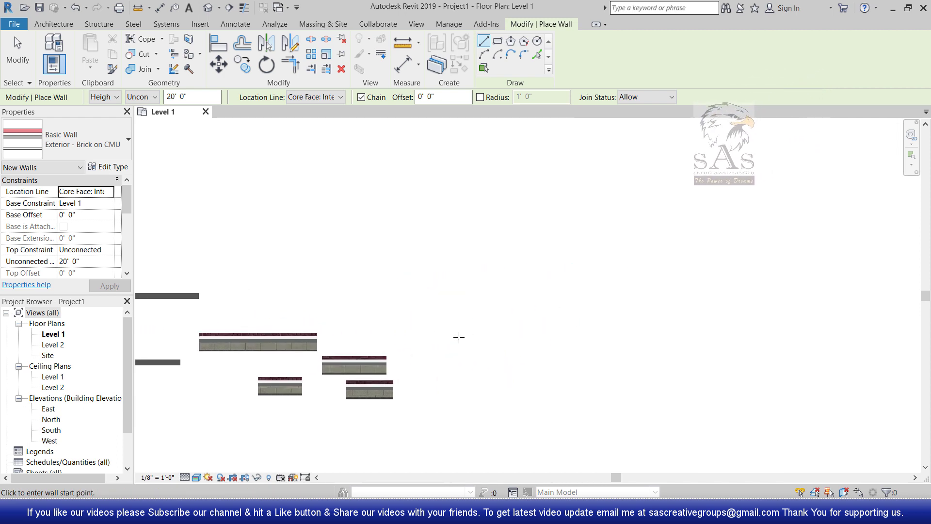
Set the wall location line to Wall Centerline, end the Wall command, and bring up 4.JPG in Photos.
left_click(334, 99)
left_click(308, 104)
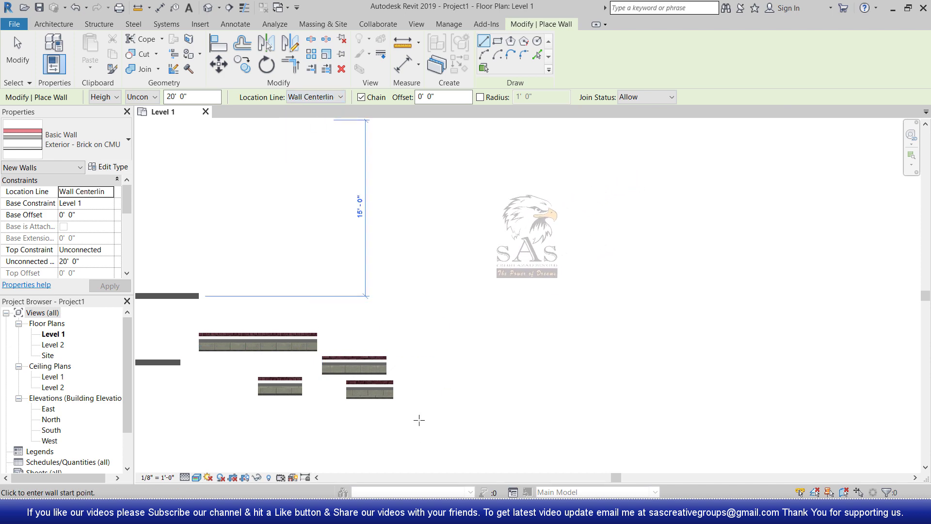
key("Escape")
key("Escape")
left_click(374, 456)
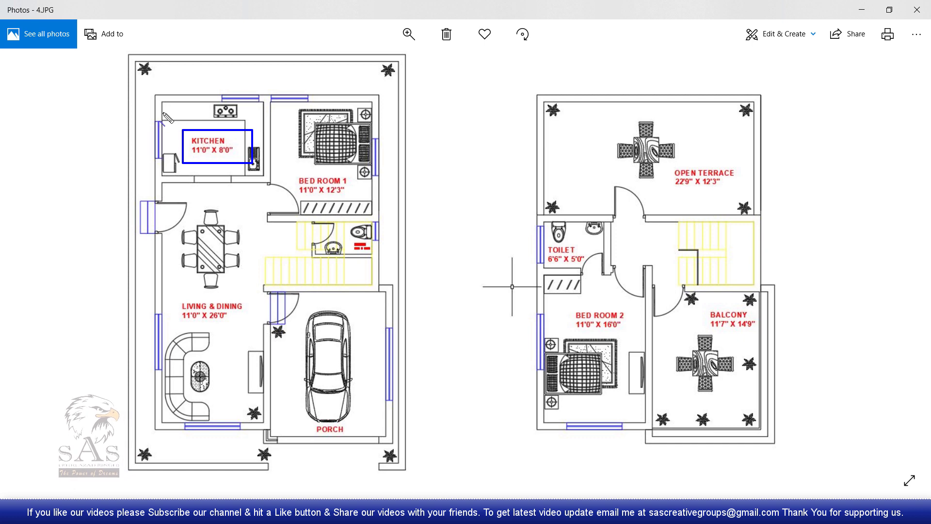
Outline the KITCHEN 11'0" X 8'0" label on 4.JPG with the pen.
left_click_drag(189, 110, 264, 111)
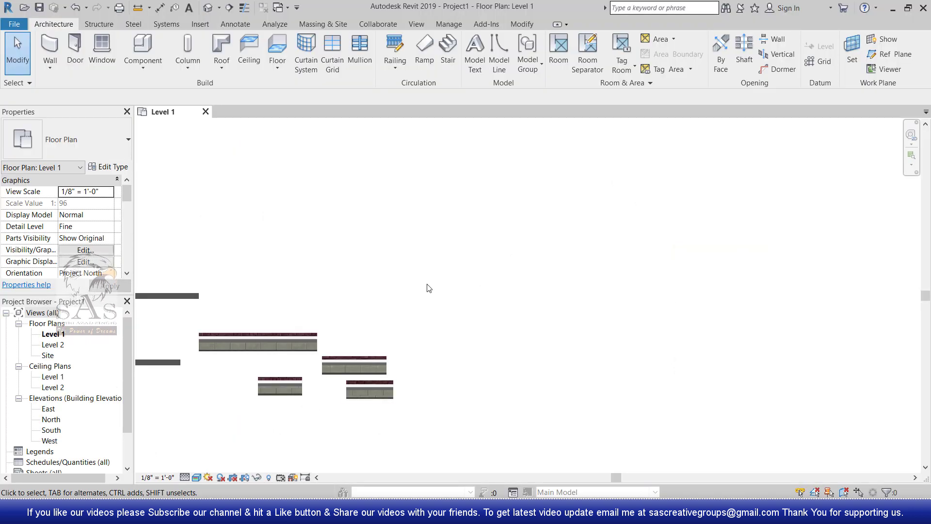
Start the Wall tool with the Generic - 6" wall type.
left_click(57, 48)
left_click(115, 142)
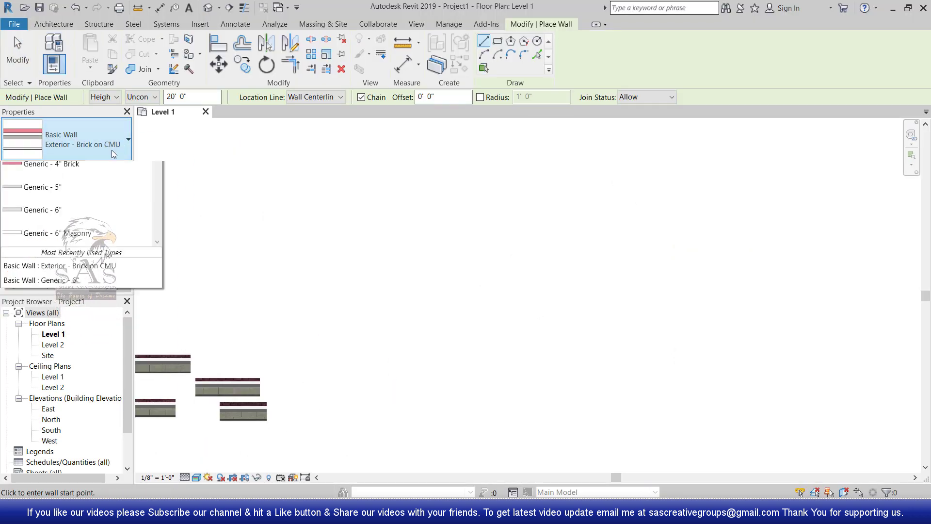
left_click(63, 409)
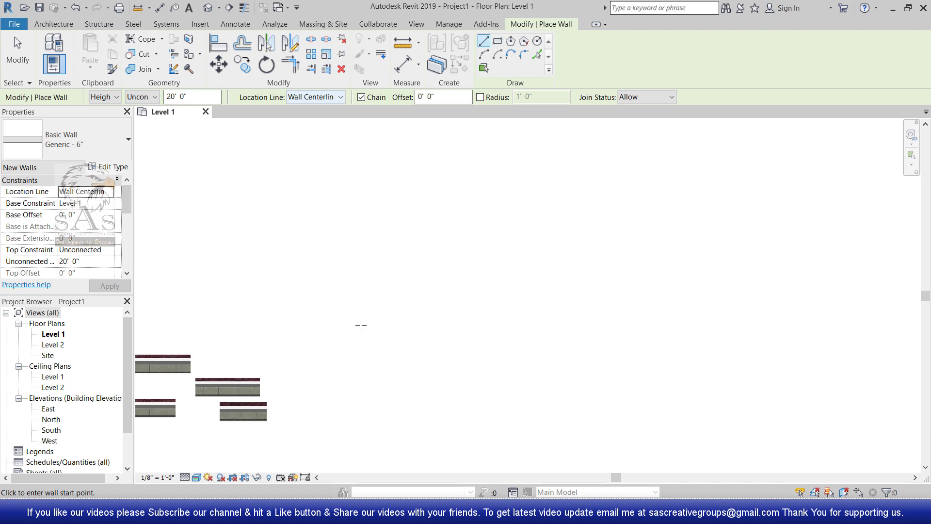
Chain four walls of 11', 8', 11' and 8' into a closed rectangle.
left_click(358, 279)
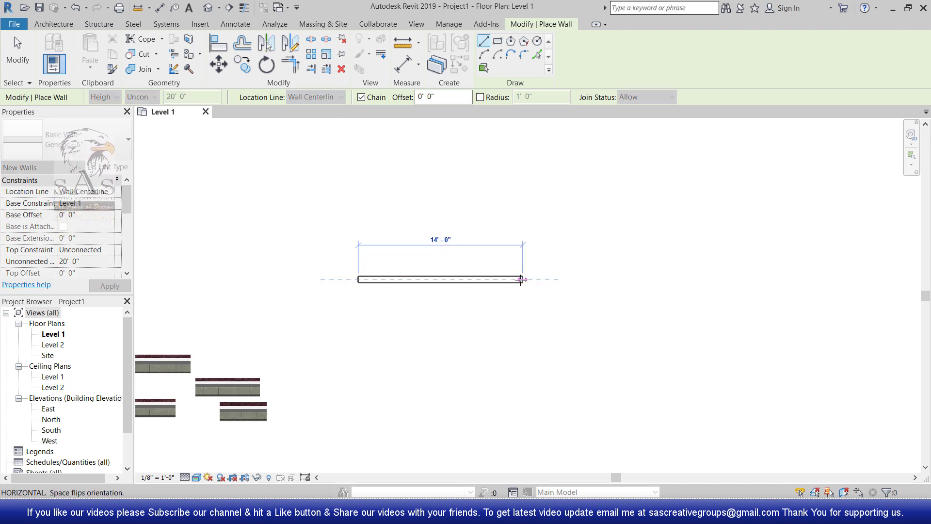
type("11'")
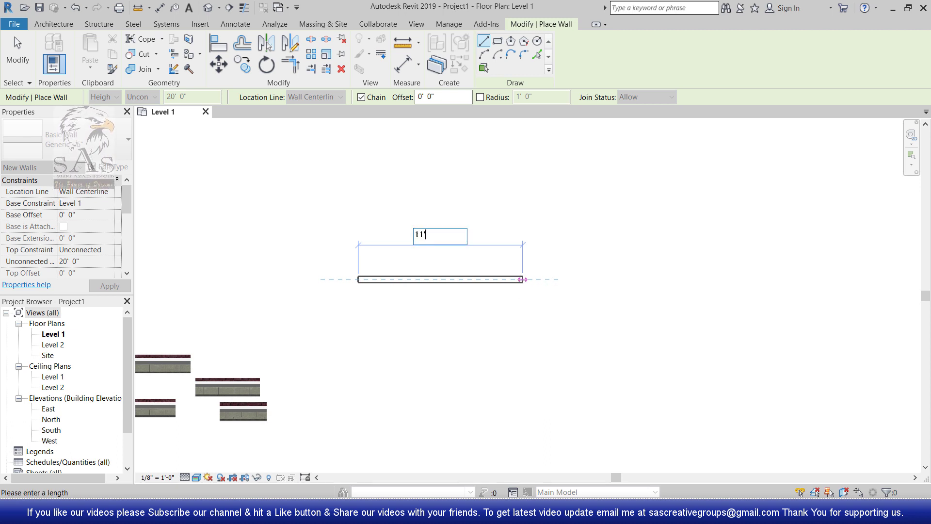
key("Return")
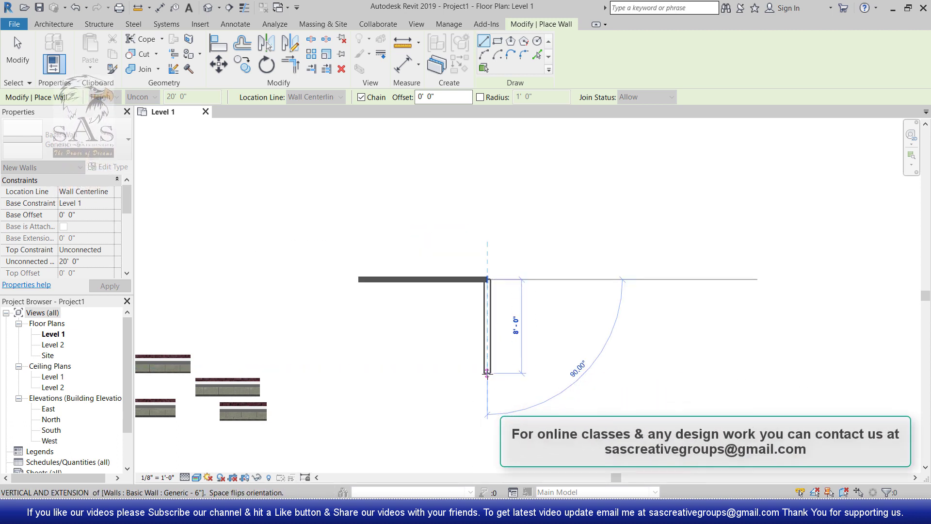
type("8")
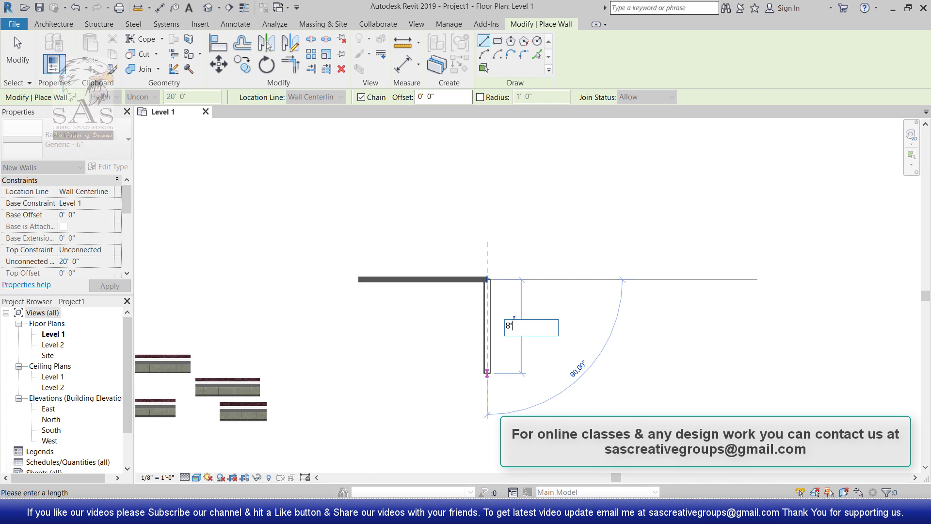
key("Return")
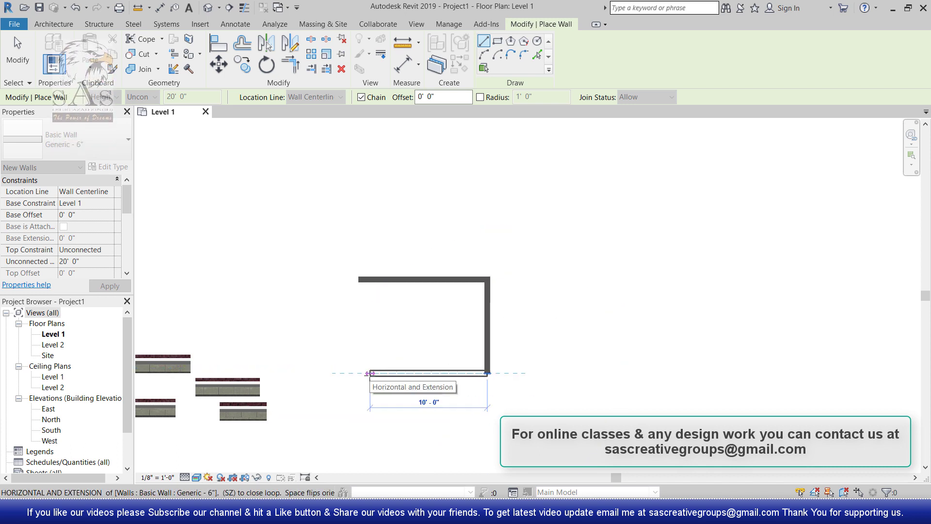
type("11")
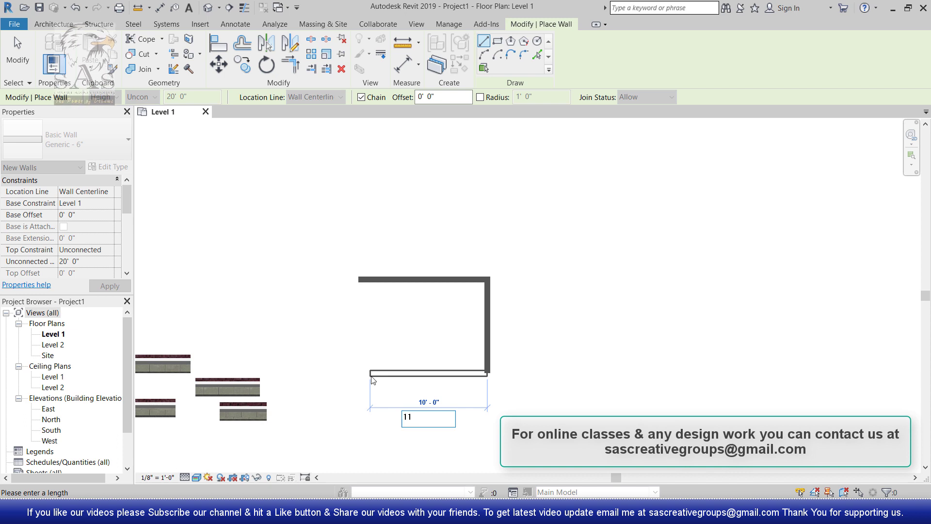
key("Return")
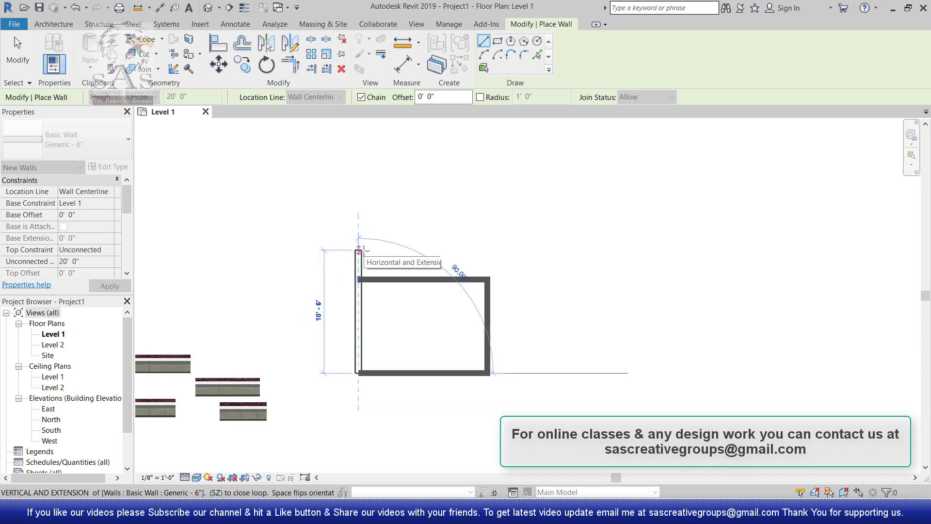
type("8")
key("Return")
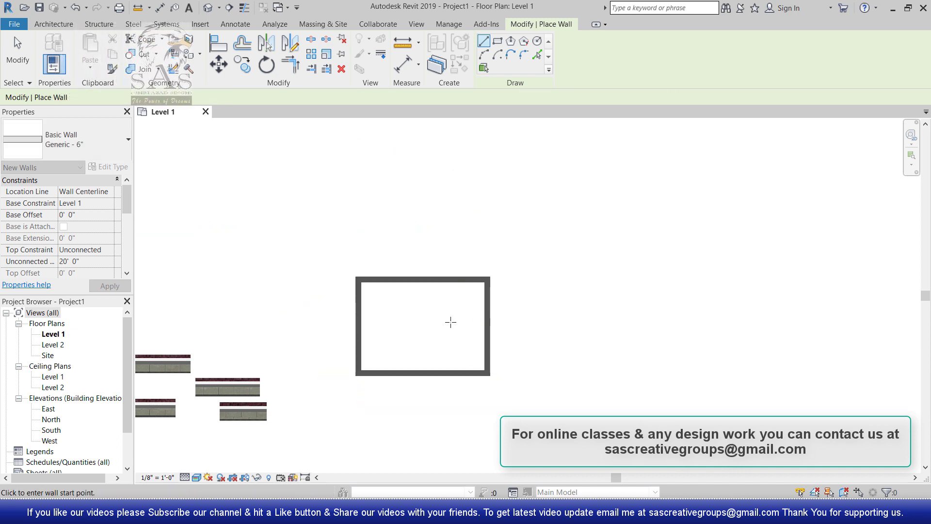
scroll(397, 305, "up", 2)
Pan the view to centre the new 11' by 8' wall rectangle.
middle_click_drag(446, 359, 456, 318)
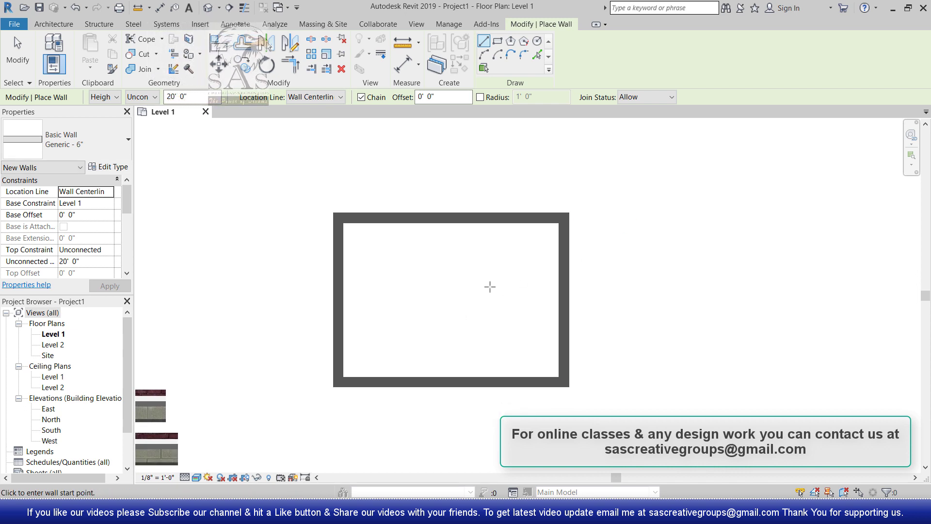
middle_click_drag(491, 286, 451, 291)
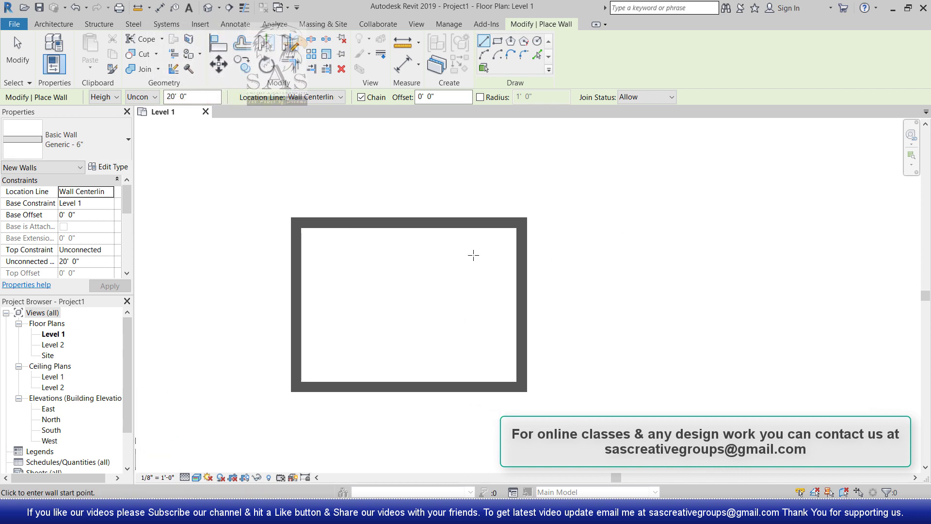
middle_click_drag(473, 249, 484, 265)
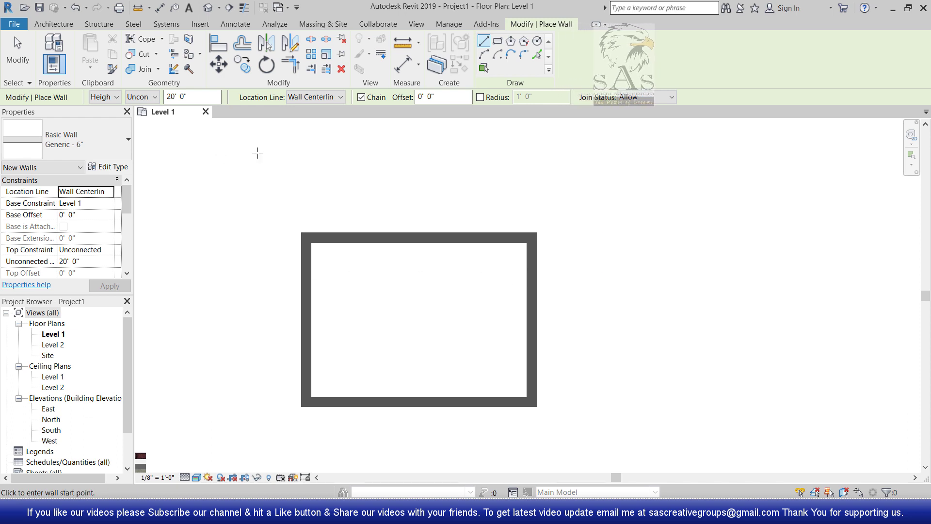
Add a 10'-6" linear dimension between the inner faces of the room's side walls.
left_click(235, 25)
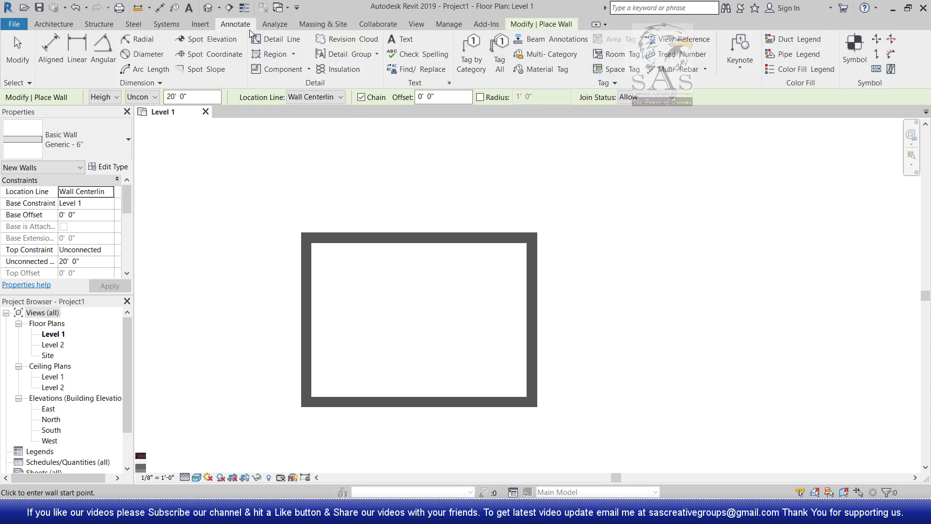
key("Escape")
left_click(81, 45)
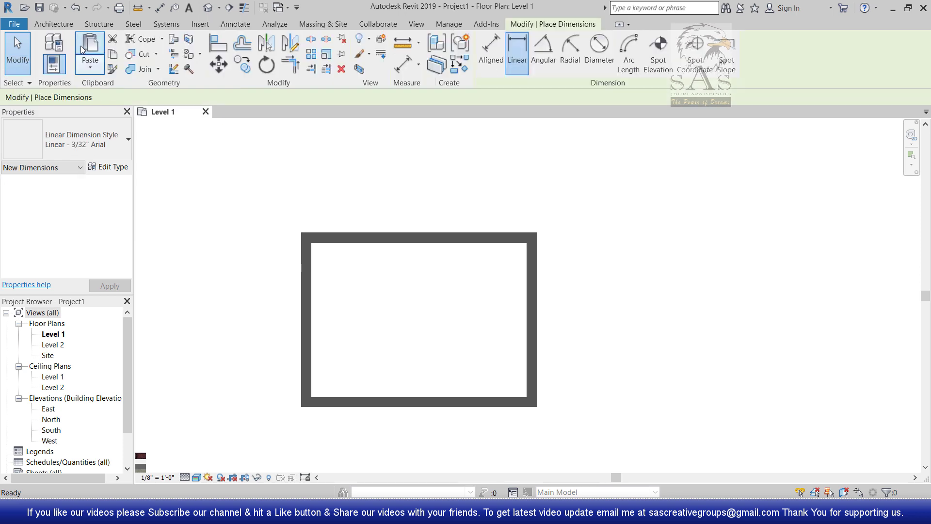
left_click(311, 243)
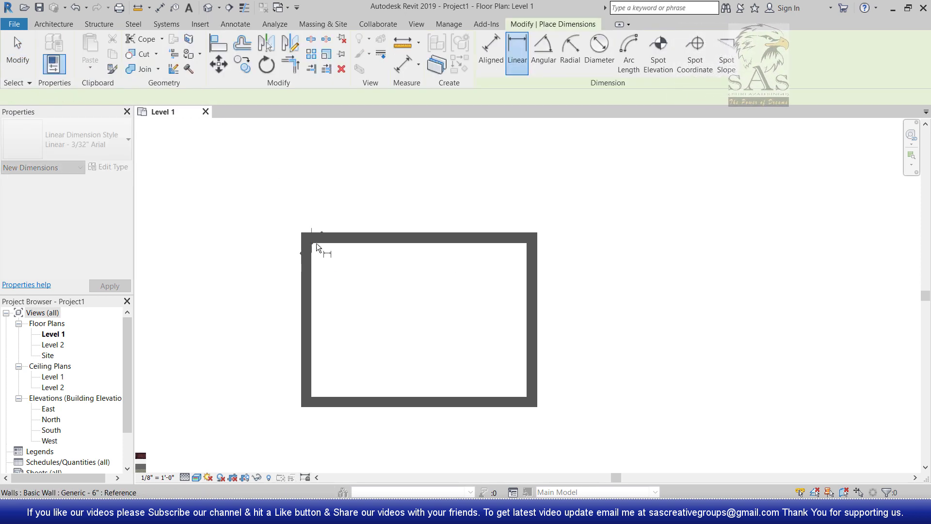
left_click(525, 245)
left_click(508, 307)
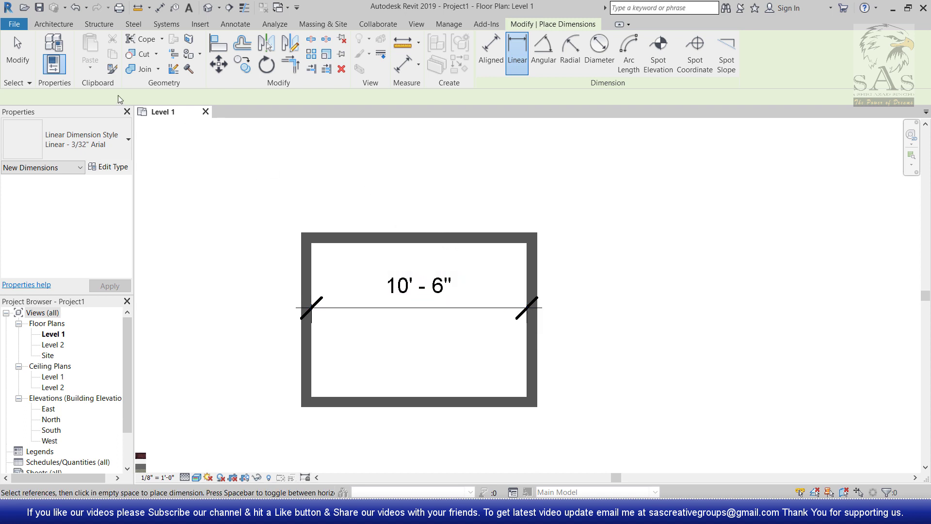
left_click(61, 25)
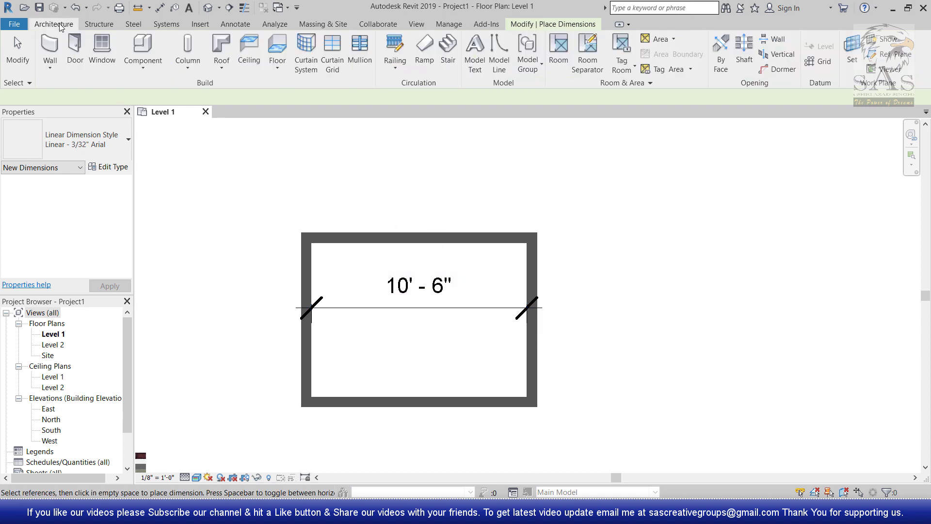
Draw a second closed Generic - 6" room by interior finish face, right of the first.
left_click(50, 49)
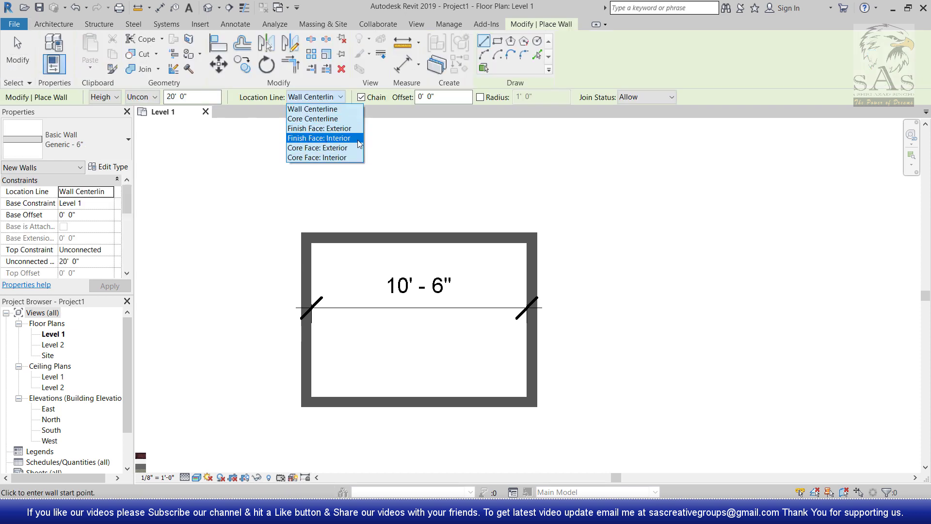
left_click(357, 140)
middle_click_drag(666, 407, 515, 370)
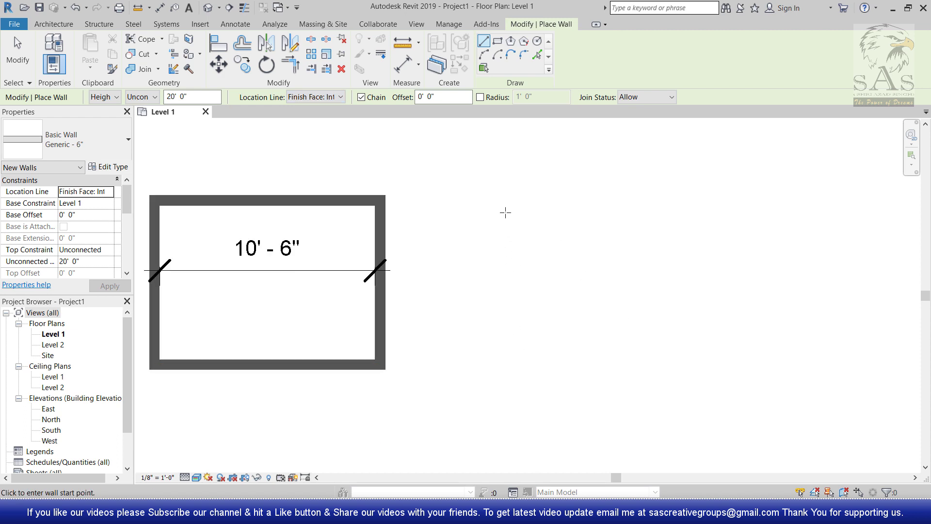
left_click(521, 201)
type("11'")
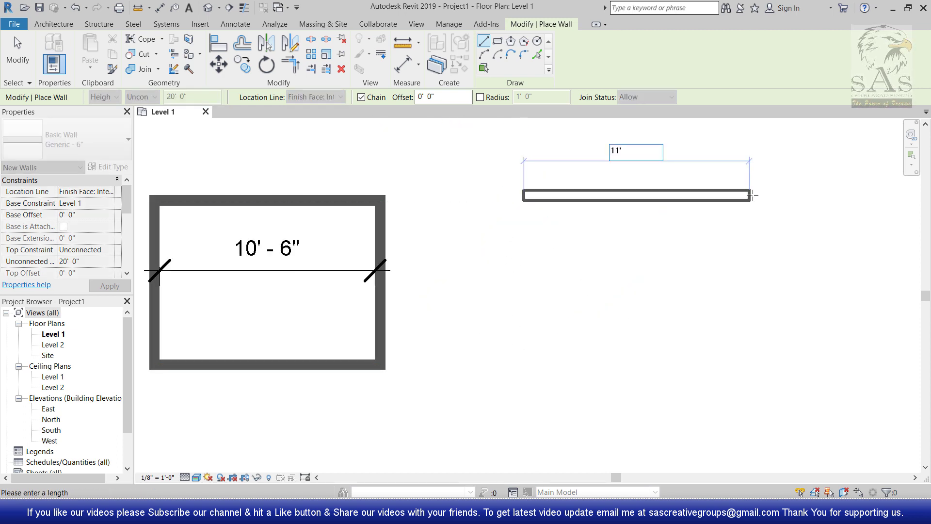
key("Return")
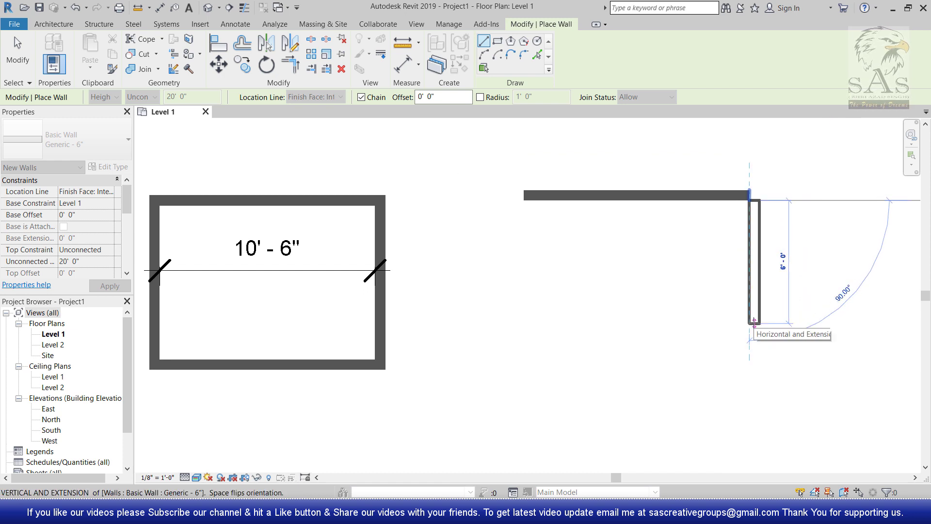
left_click(754, 366)
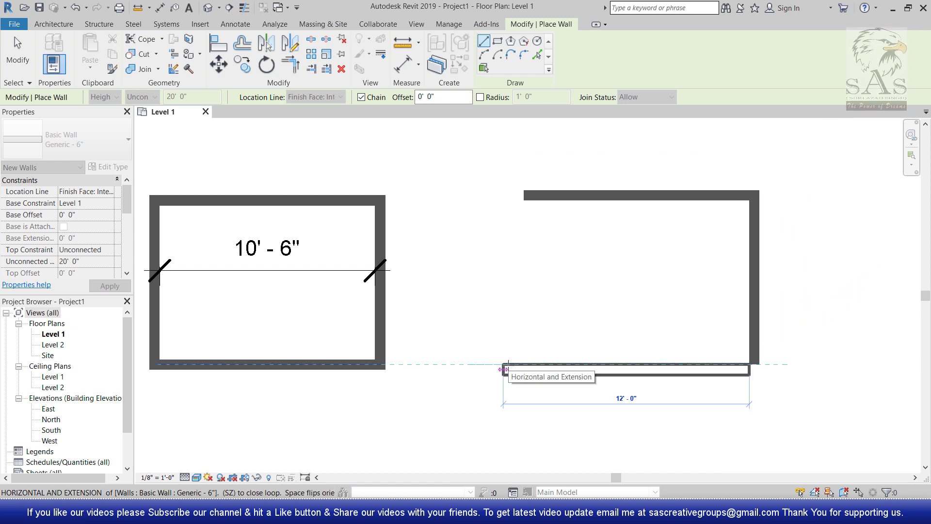
type("11")
key("Return")
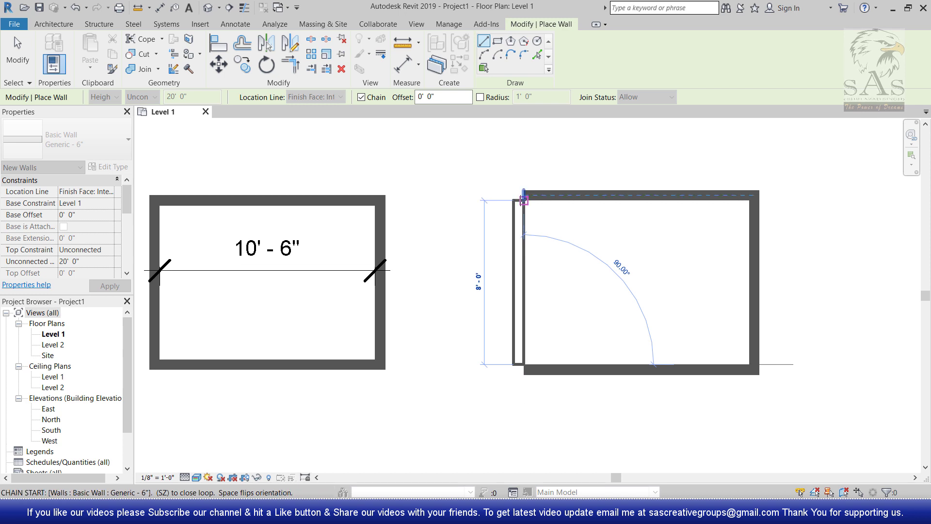
type("8")
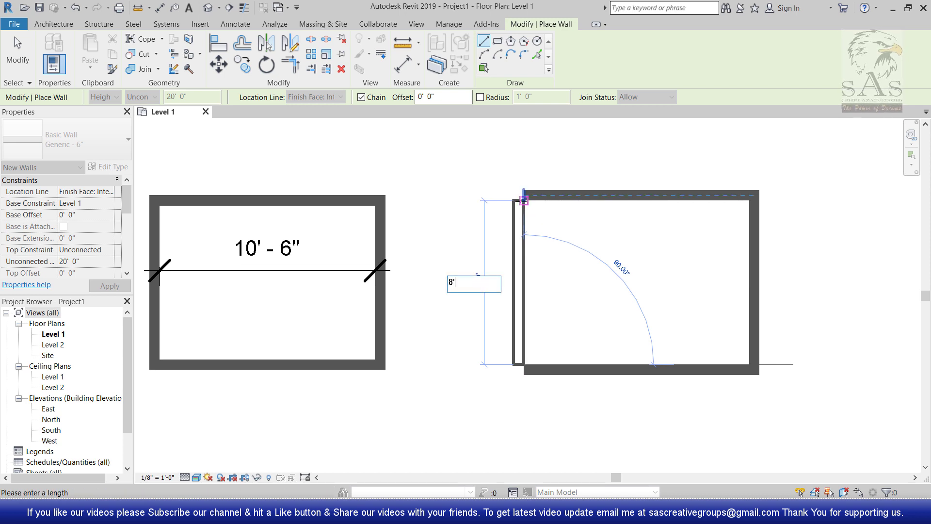
key("Return")
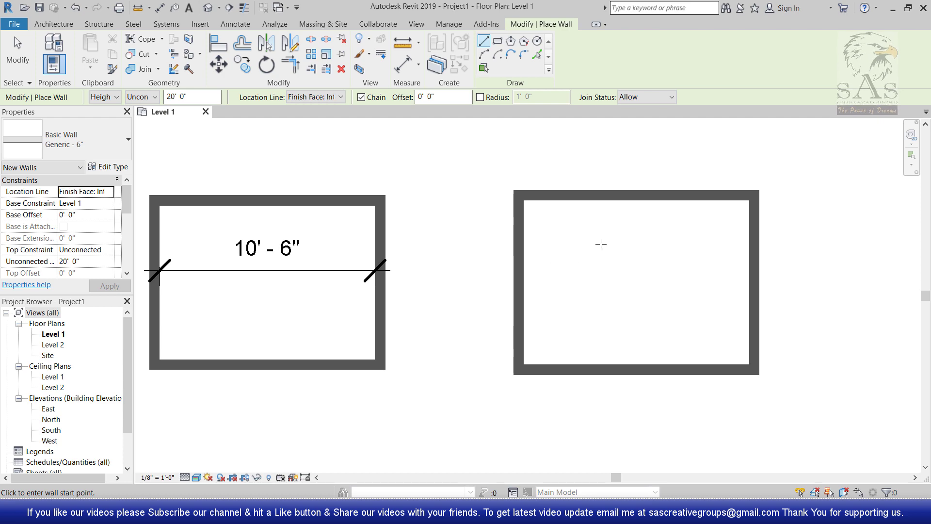
key("Escape")
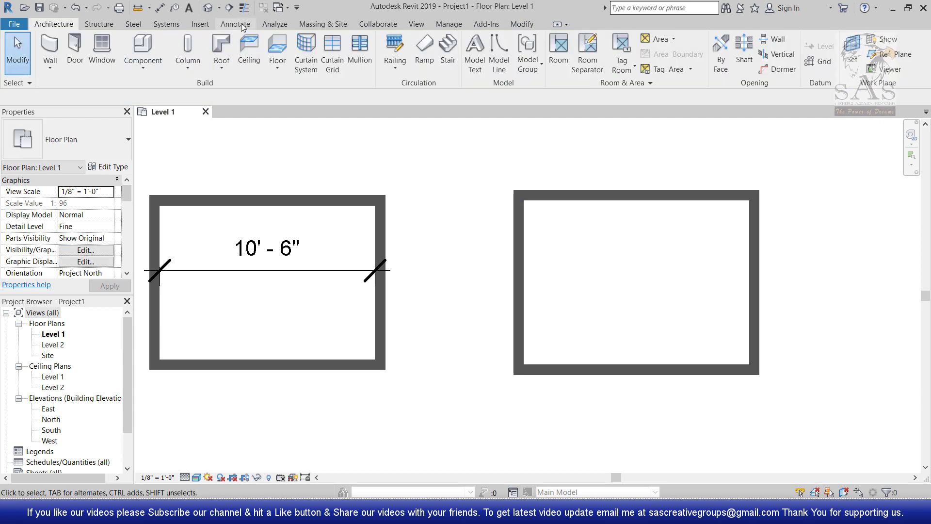
Dimension the right room's interior width between its side walls as 11'-0".
left_click(241, 25)
left_click(79, 55)
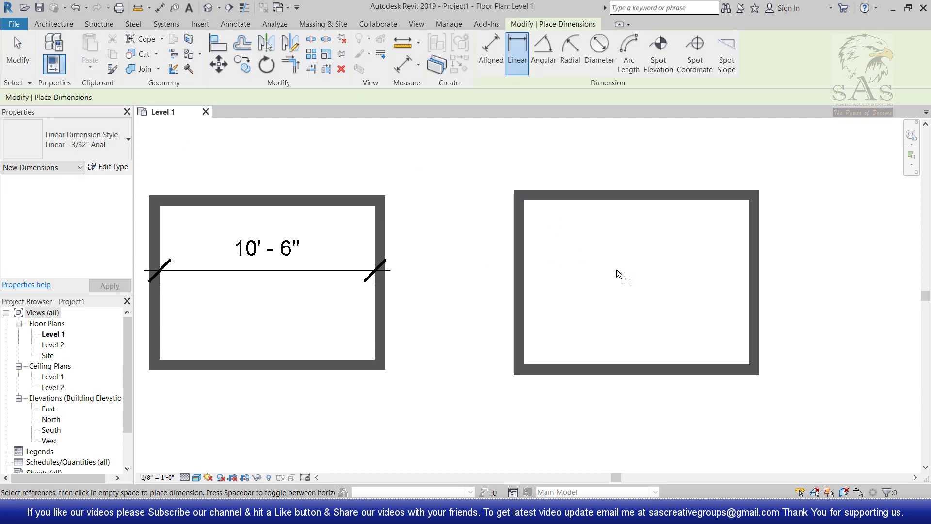
left_click(524, 200)
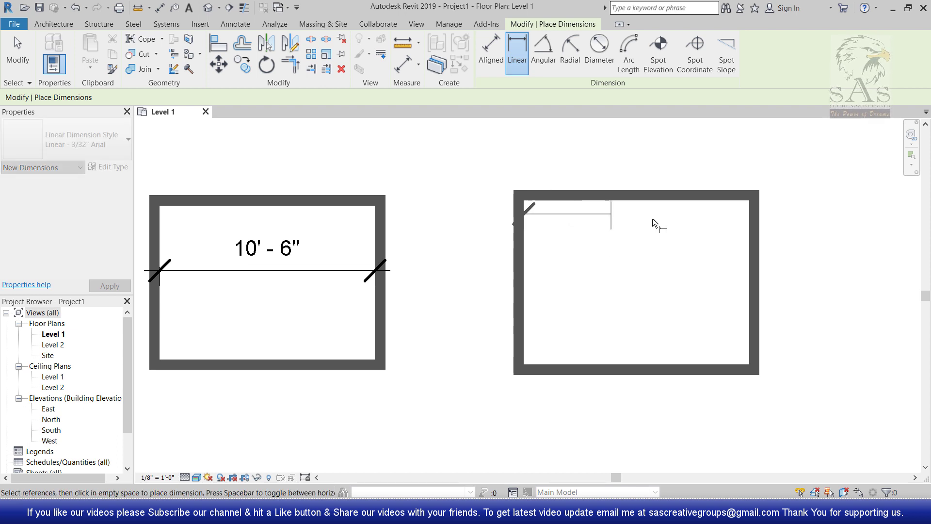
left_click(748, 204)
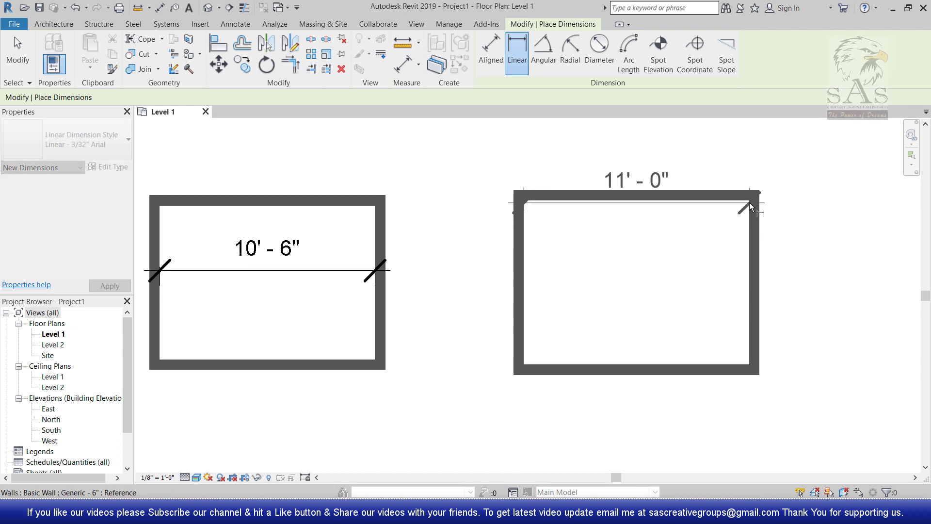
left_click(740, 295)
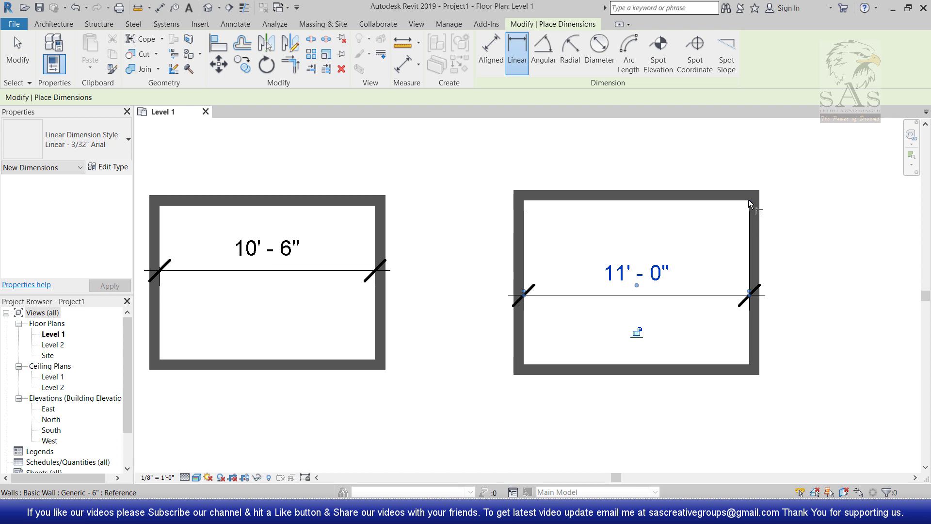
Add an 8'-0" interior depth dimension between its top and bottom walls.
left_click(747, 217)
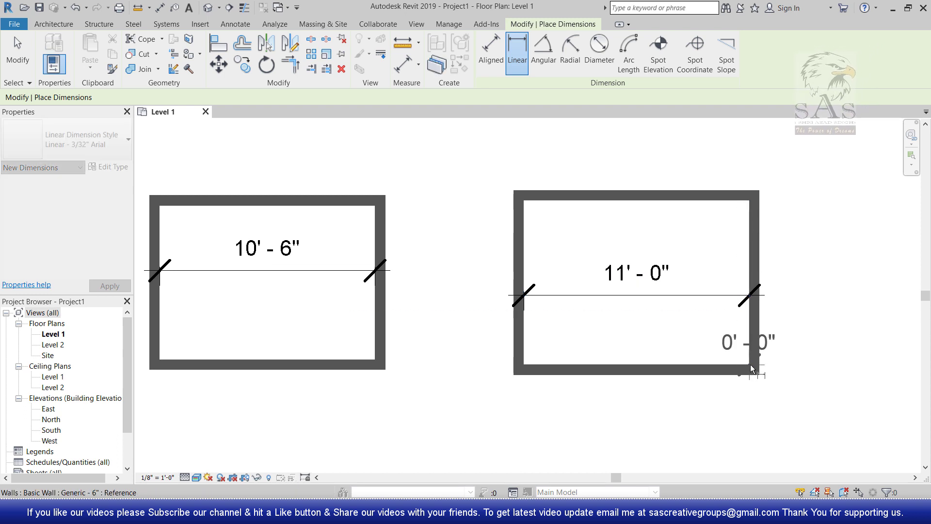
left_click(749, 364)
left_click(711, 339)
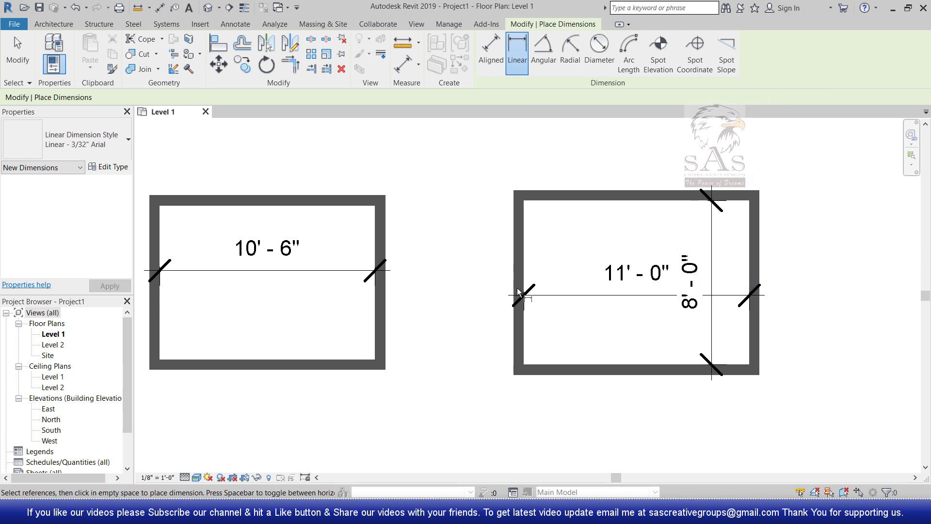
left_click(53, 24)
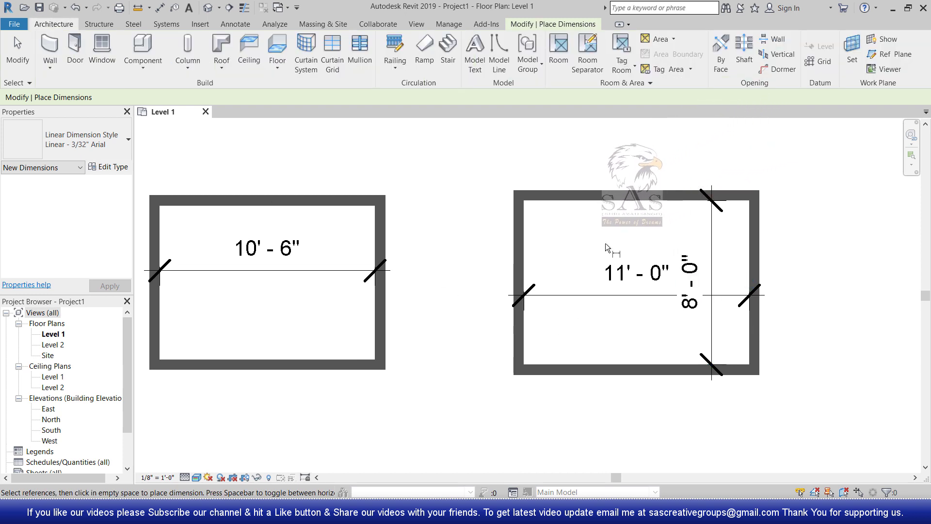
Draw a 20' Generic - 6" wall below the right room, located by Finish Face: Exterior.
left_click(49, 48)
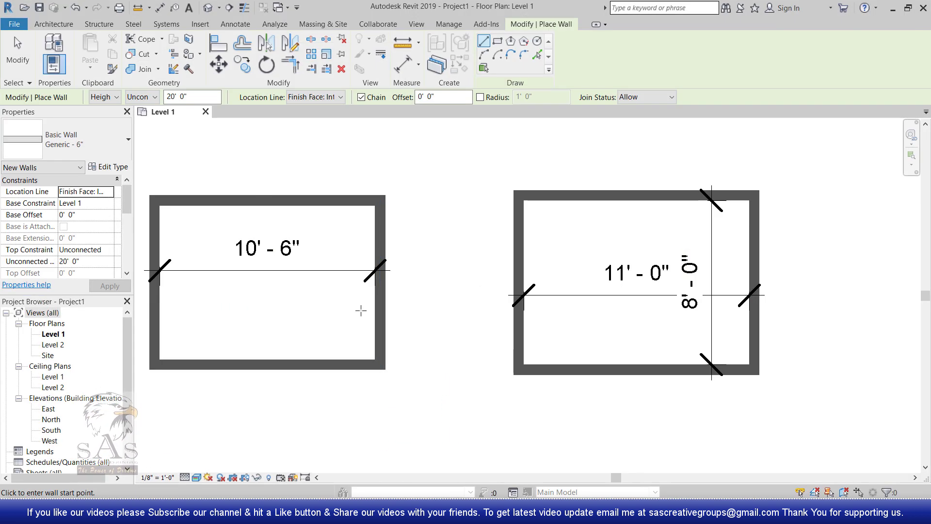
left_click(315, 97)
left_click(328, 130)
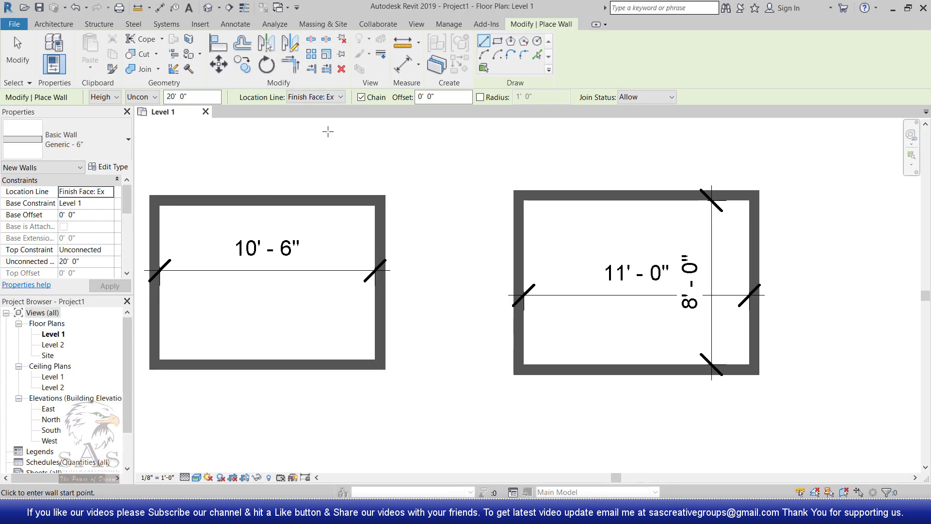
middle_click_drag(541, 431, 401, 316)
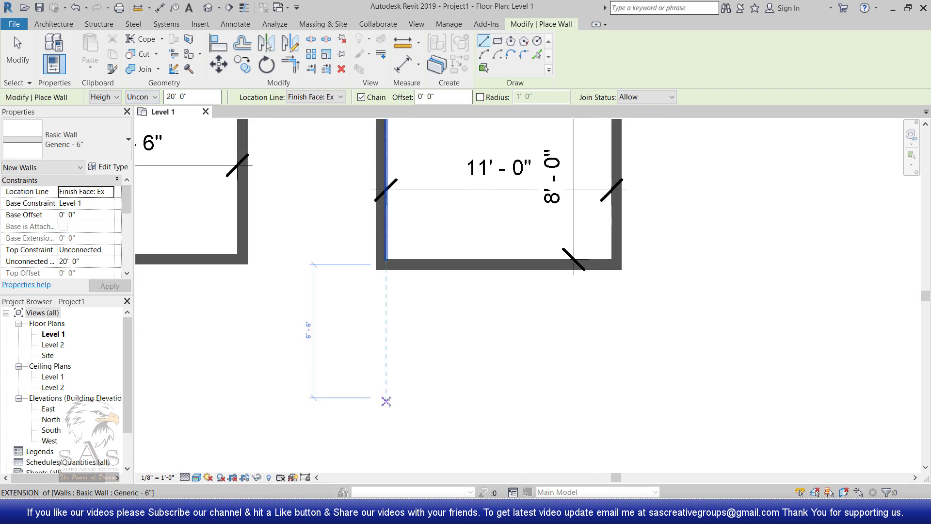
left_click(386, 401)
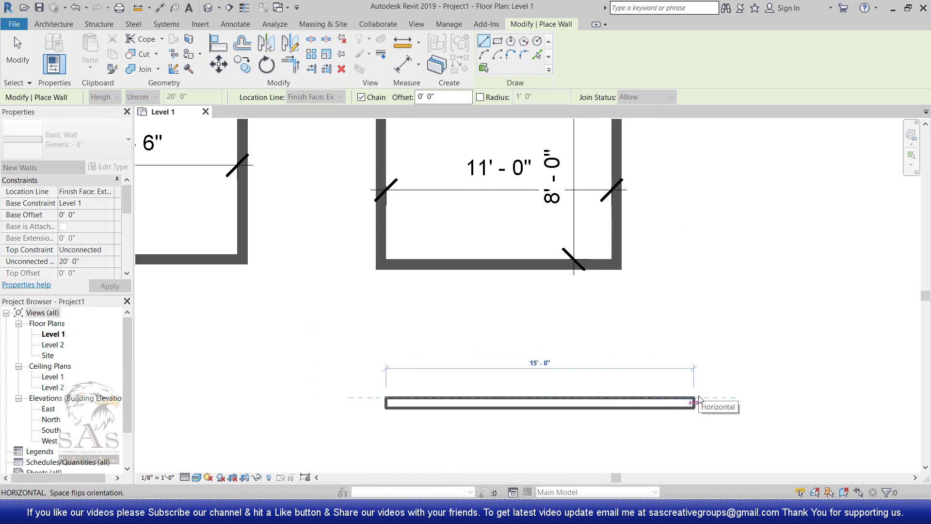
type("20'")
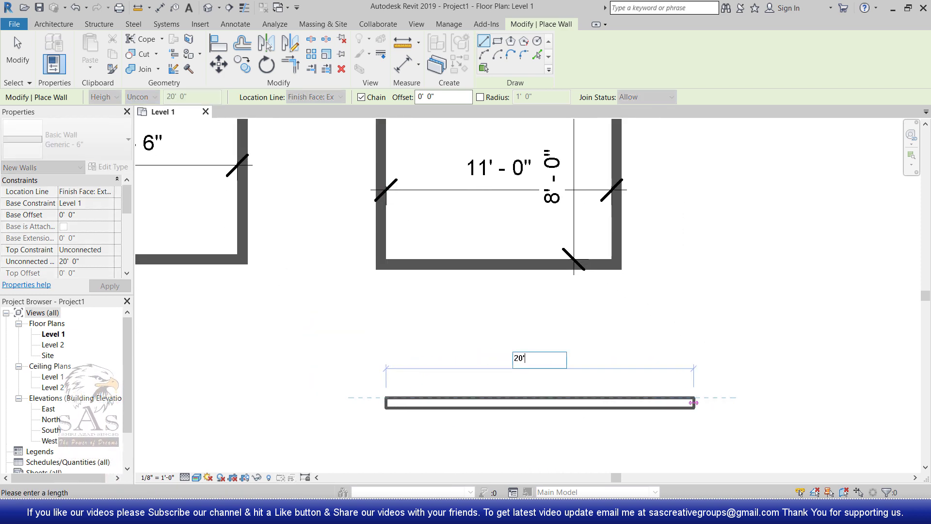
key("Return")
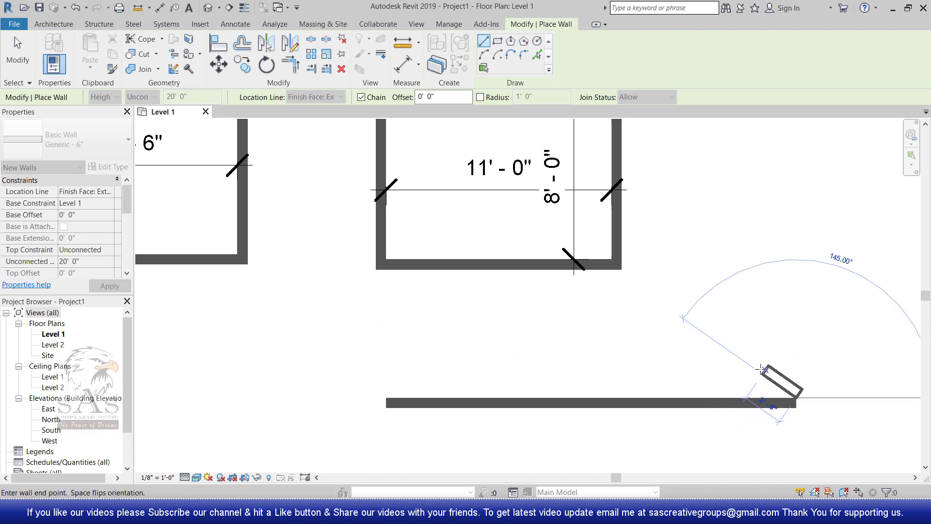
key("Escape")
key("Escape")
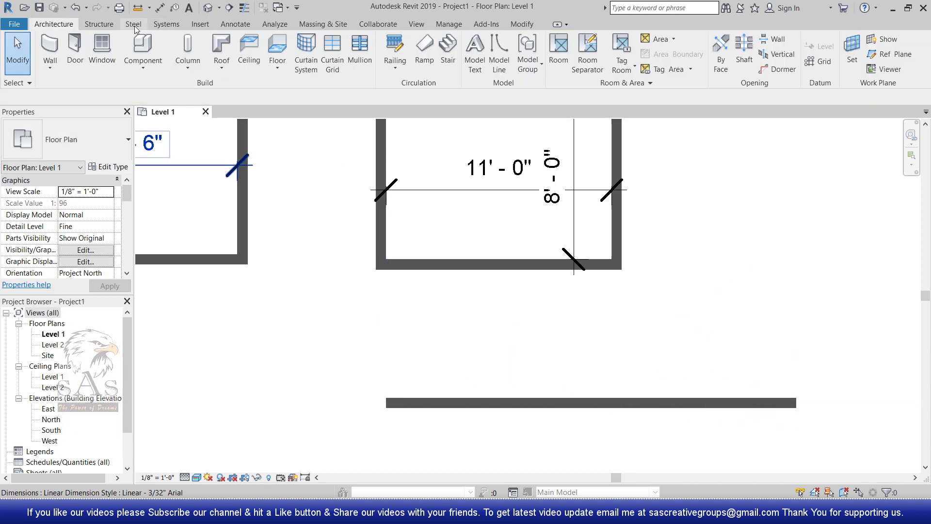
Add a 20'-0" linear dimension spanning the new wall's two ends.
left_click(235, 24)
left_click(77, 53)
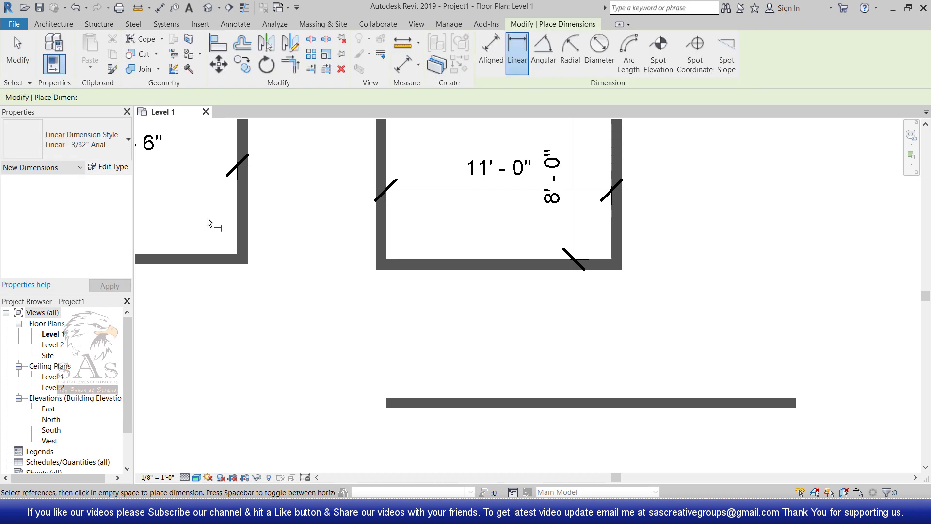
left_click(386, 403)
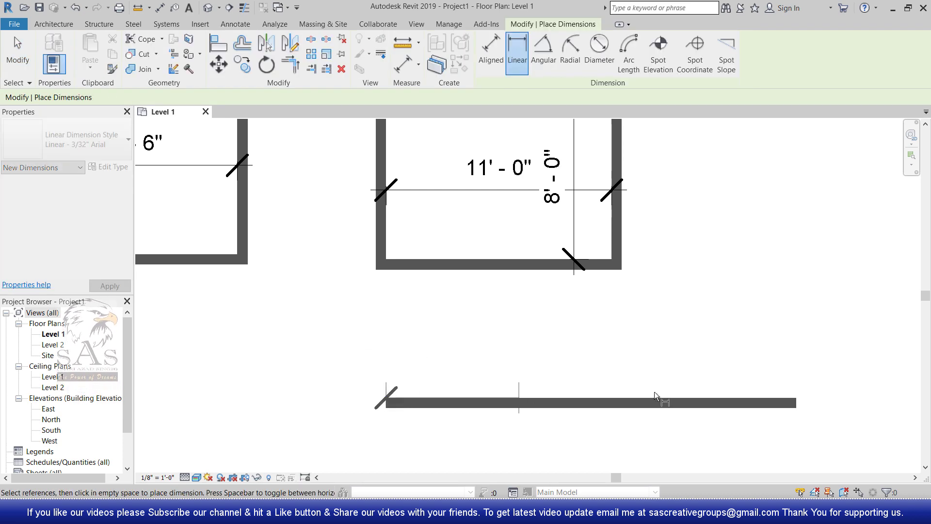
left_click(795, 397)
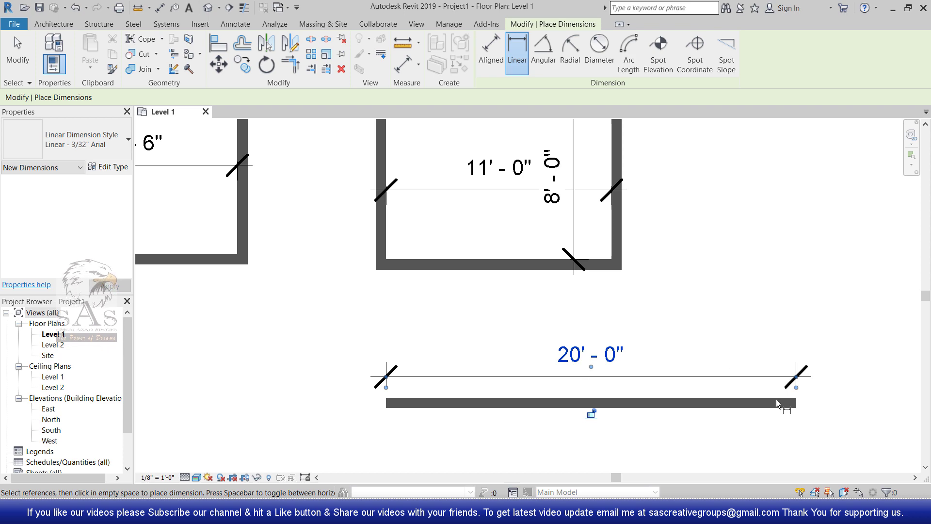
left_click(653, 379)
key("Escape")
key("Escape")
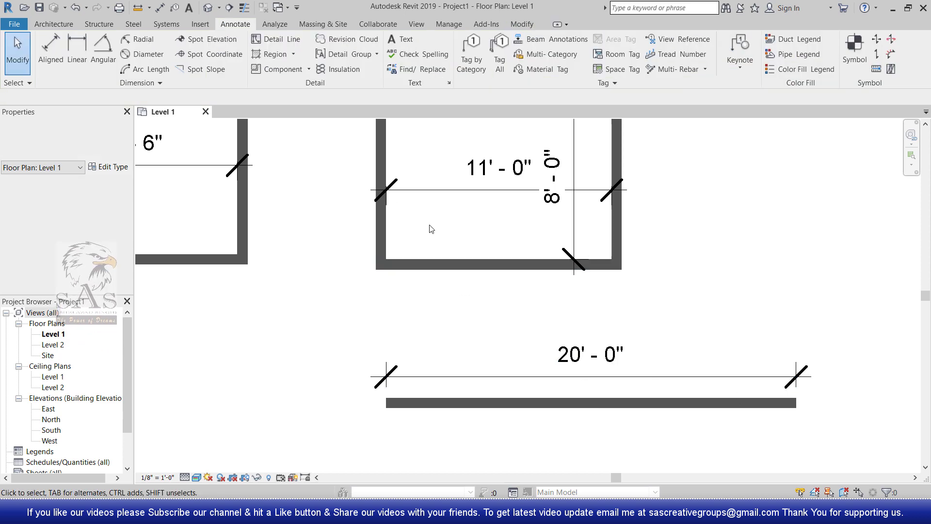
left_click(54, 24)
left_click(54, 49)
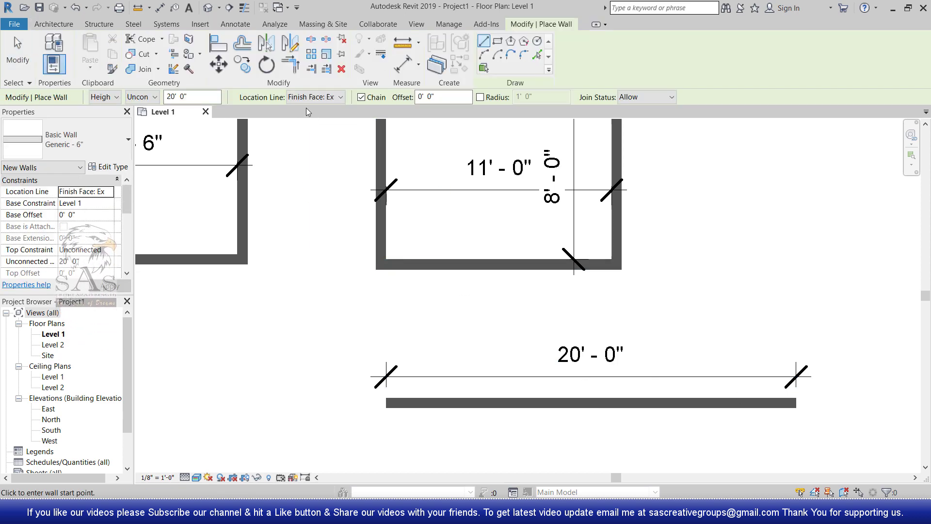
left_click(332, 98)
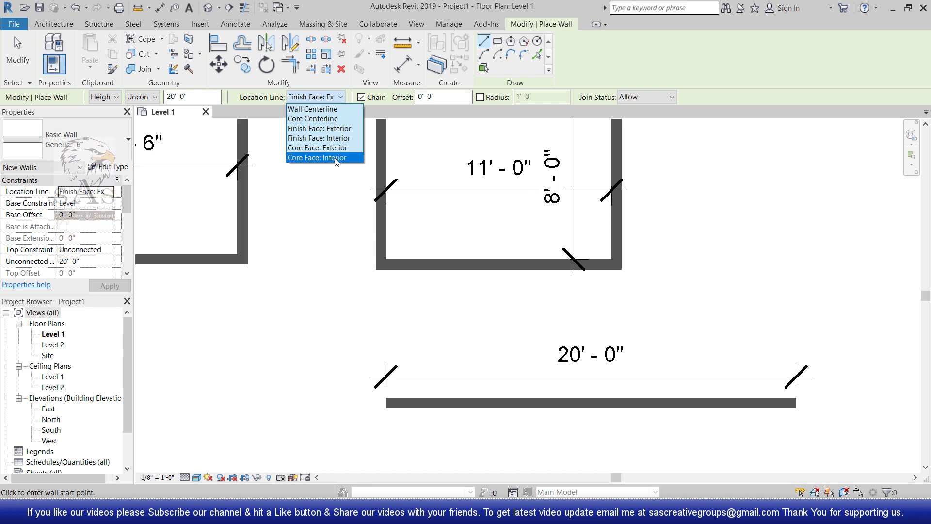
left_click(619, 101)
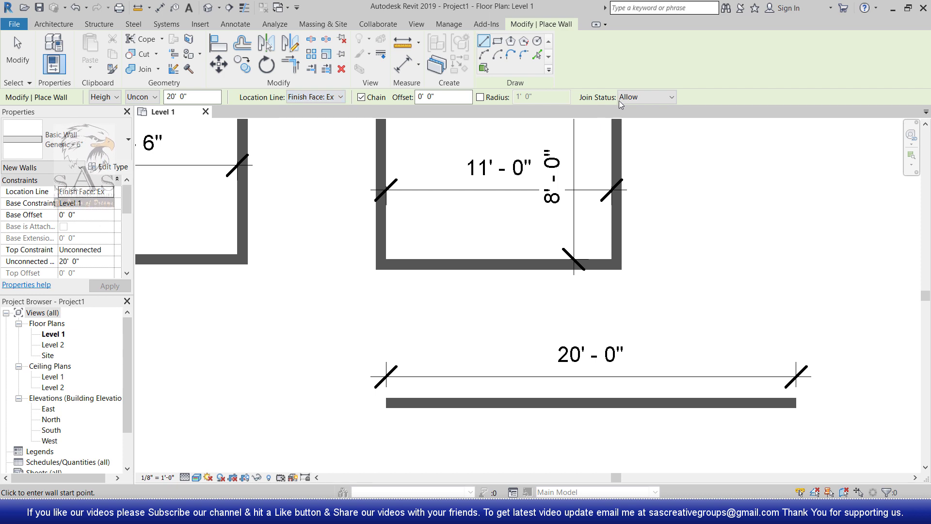
left_click(644, 99)
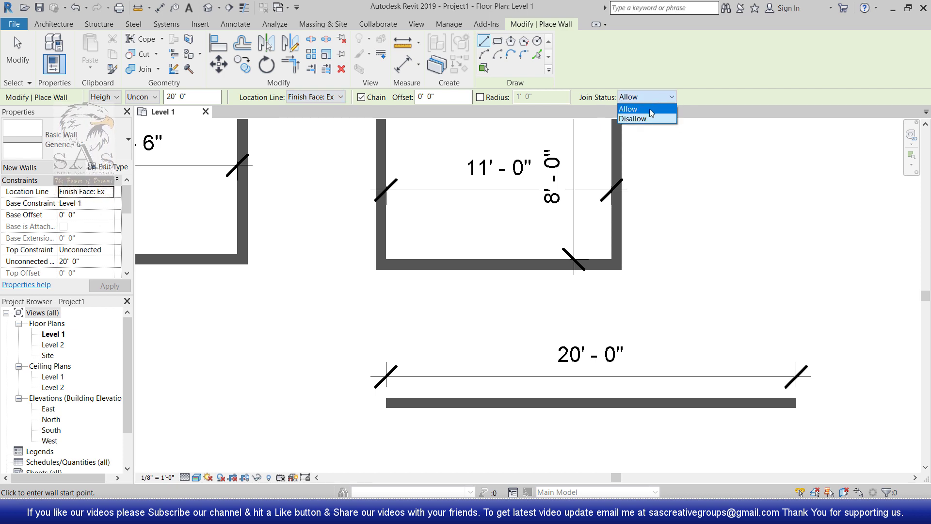
left_click(650, 108)
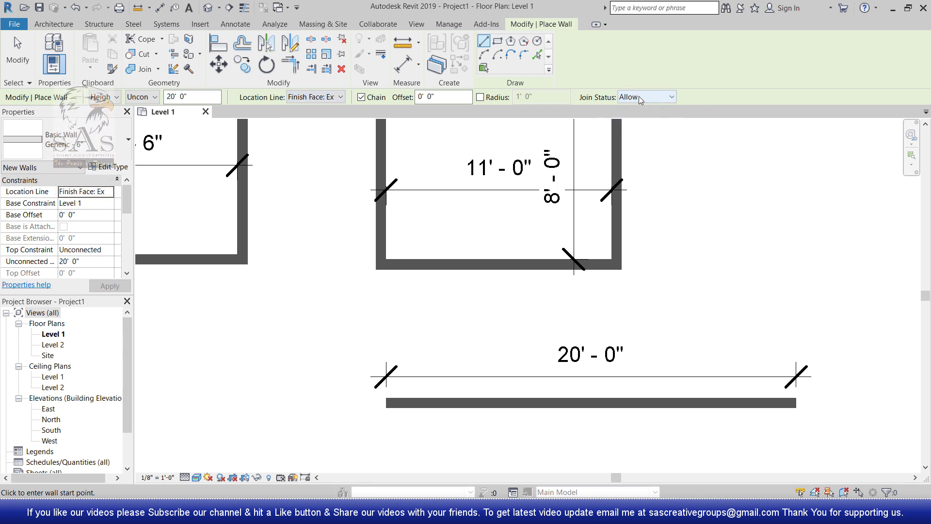
key("Escape")
key("Escape")
scroll(743, 370, "down", 4)
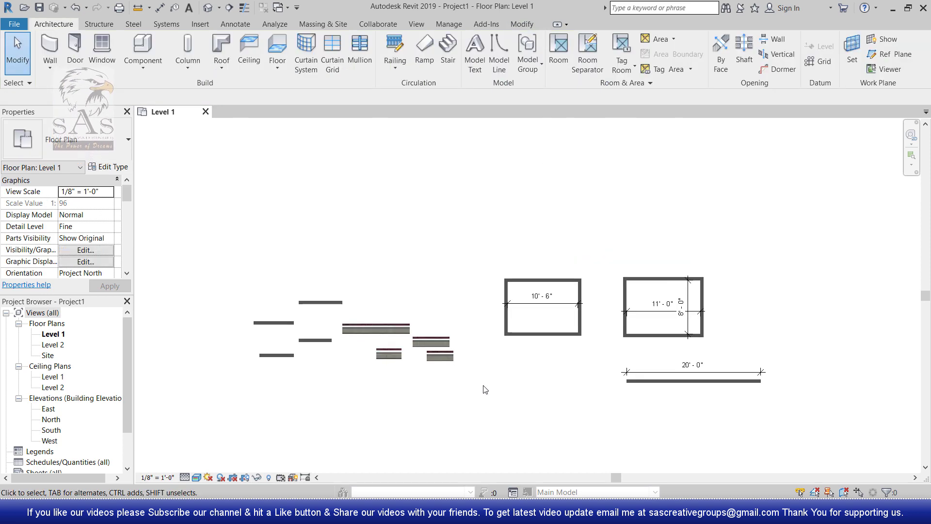